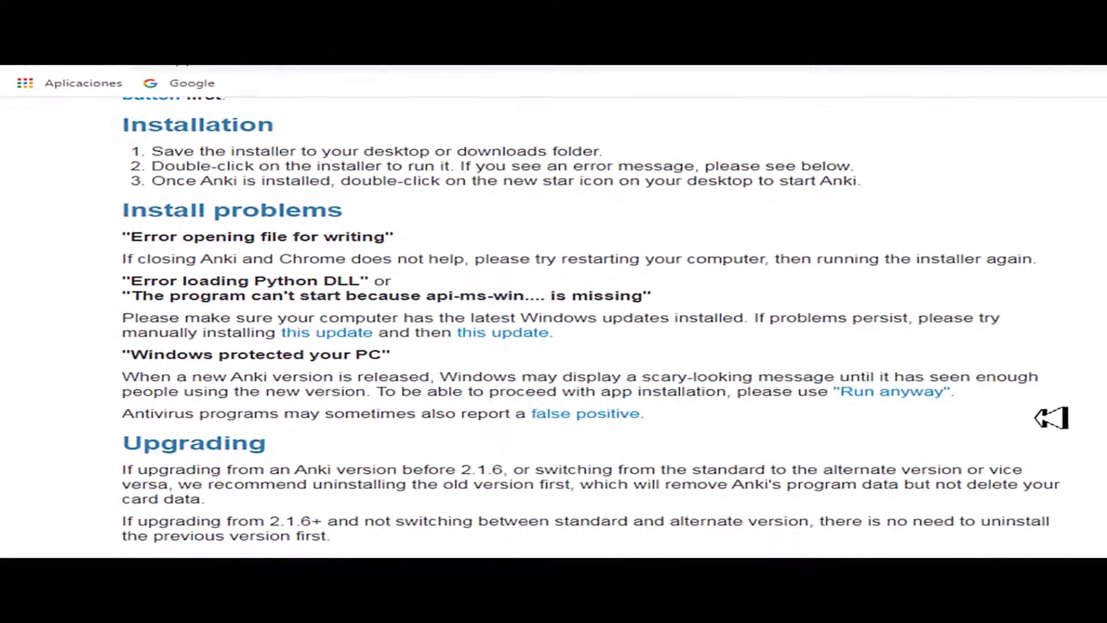
# Review the error headings under Install problems on the Anki download page, from the file-writing error to "Windows protected your PC"
pyautogui.scroll(-2, 554, 311)
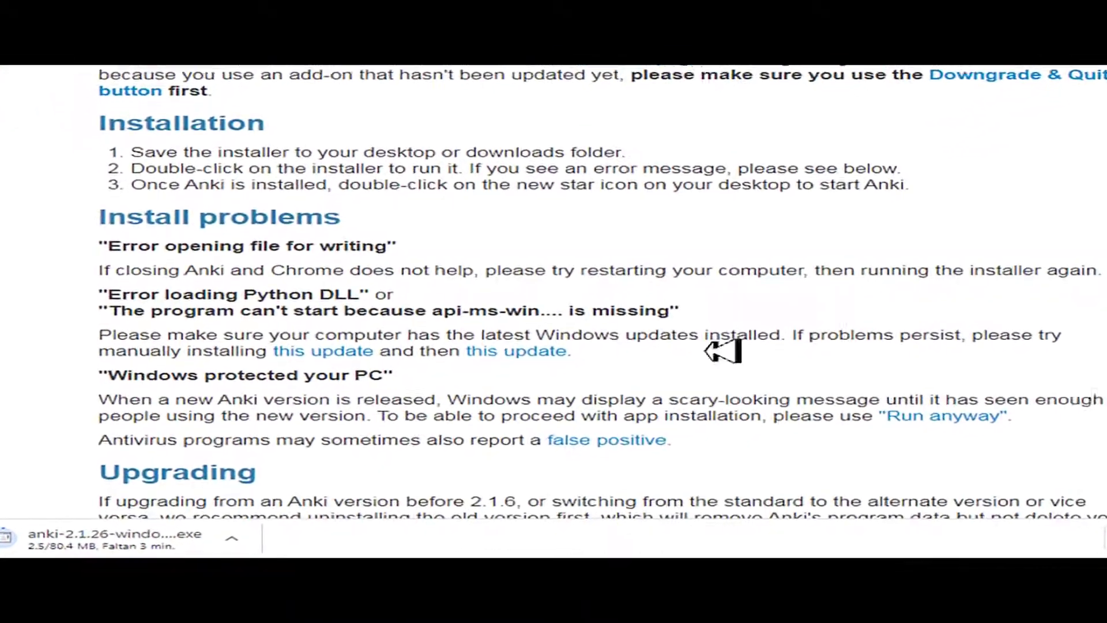
pyautogui.moveTo(106, 235); pyautogui.dragTo(420, 226)
pyautogui.click(102, 266)
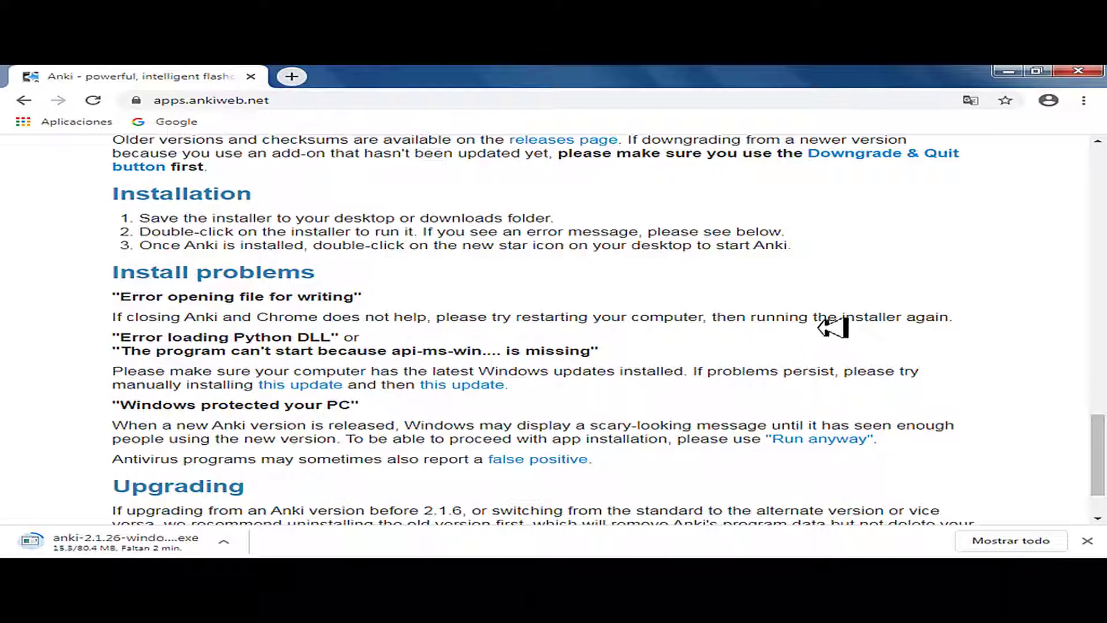
pyautogui.moveTo(123, 299); pyautogui.dragTo(344, 302)
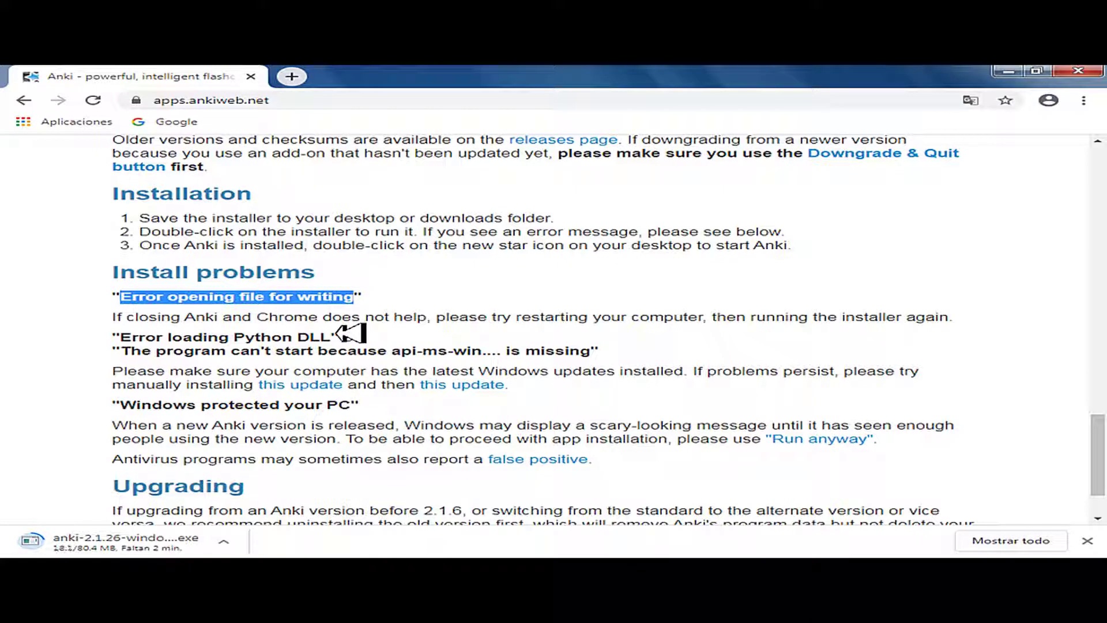
pyautogui.moveTo(122, 339); pyautogui.dragTo(299, 340)
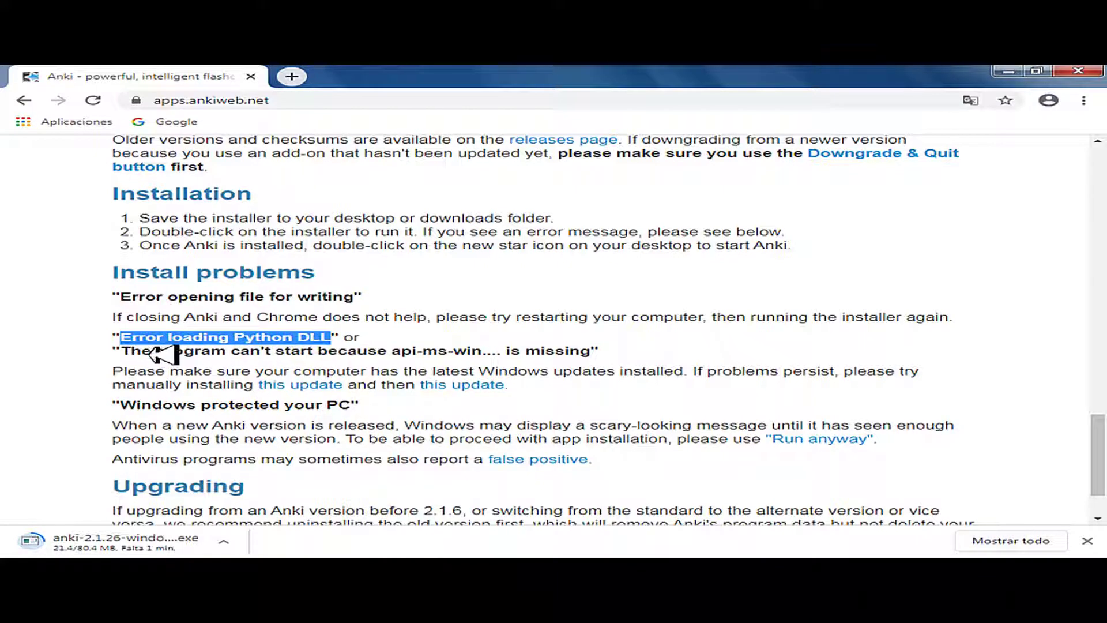
pyautogui.moveTo(129, 359); pyautogui.dragTo(594, 354)
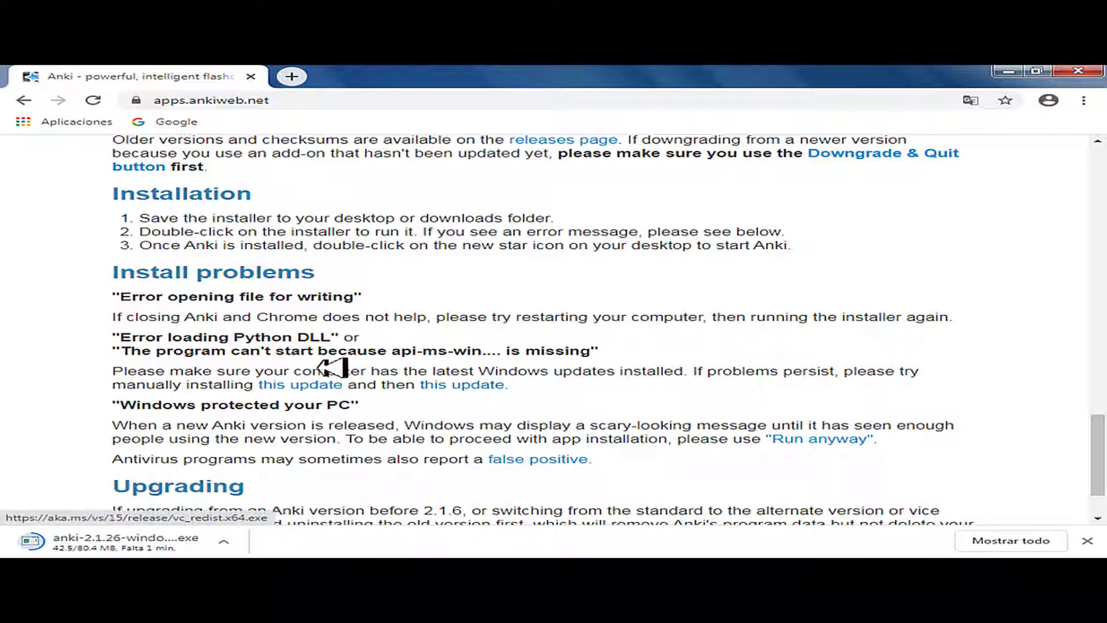
pyautogui.moveTo(122, 412); pyautogui.dragTo(348, 411)
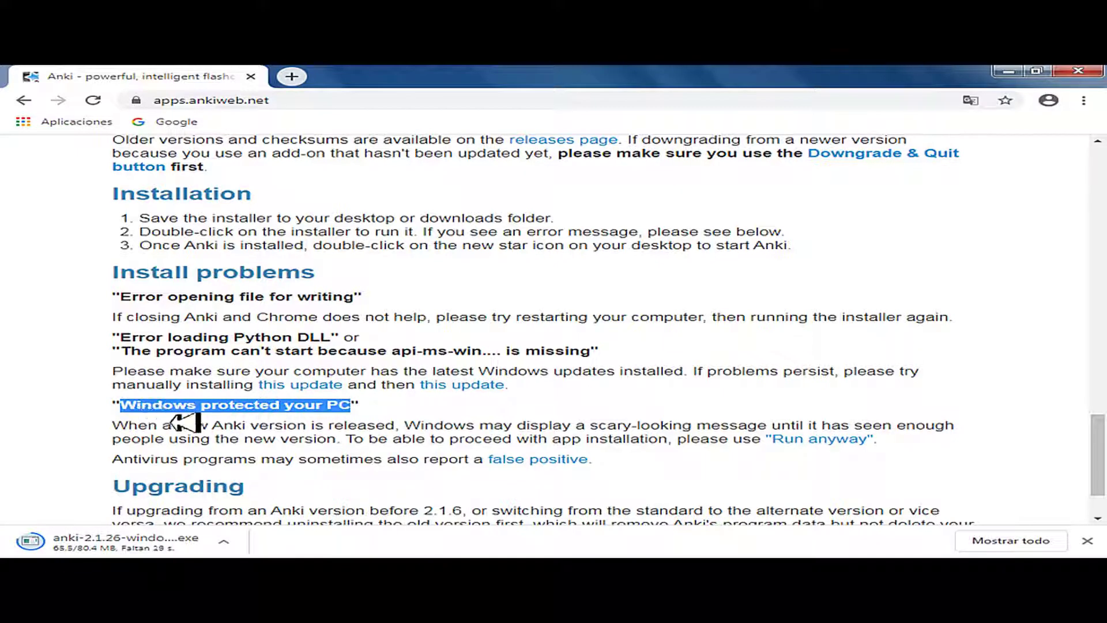
pyautogui.click(130, 412)
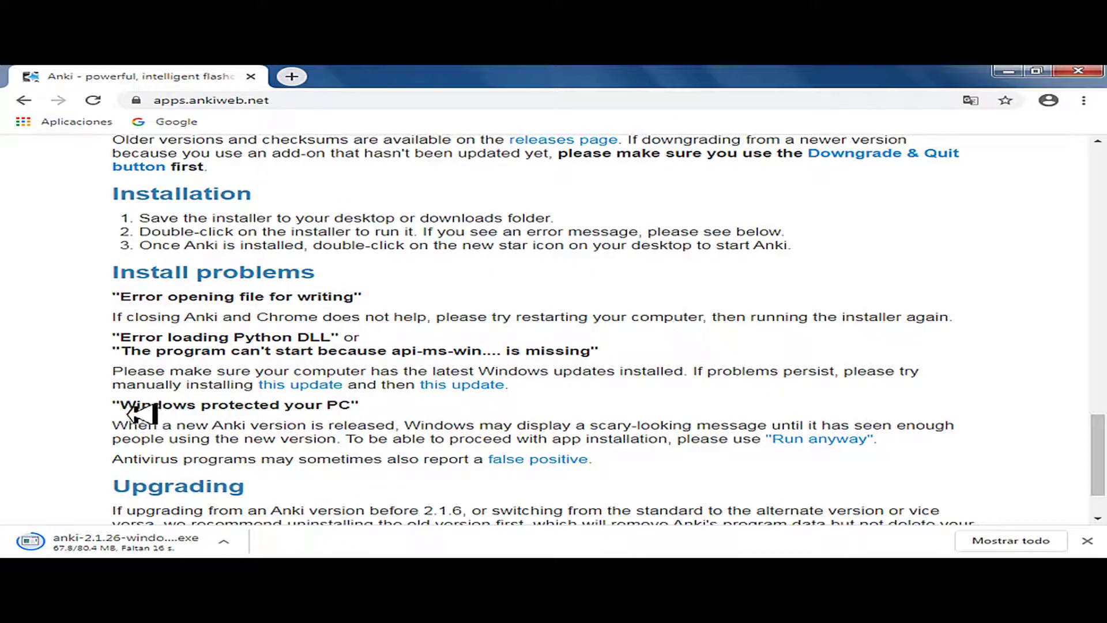
pyautogui.moveTo(126, 411); pyautogui.dragTo(321, 411)
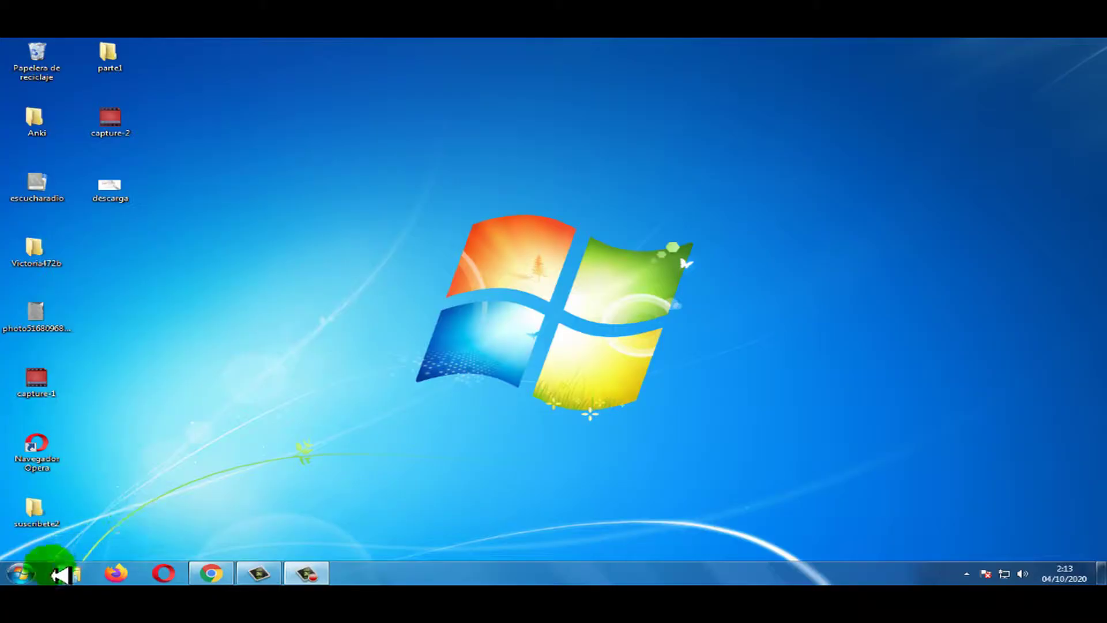
# Open the properties of Equipo to check the Windows edition and installed service pack, repeating the check
pyautogui.click(22, 574)
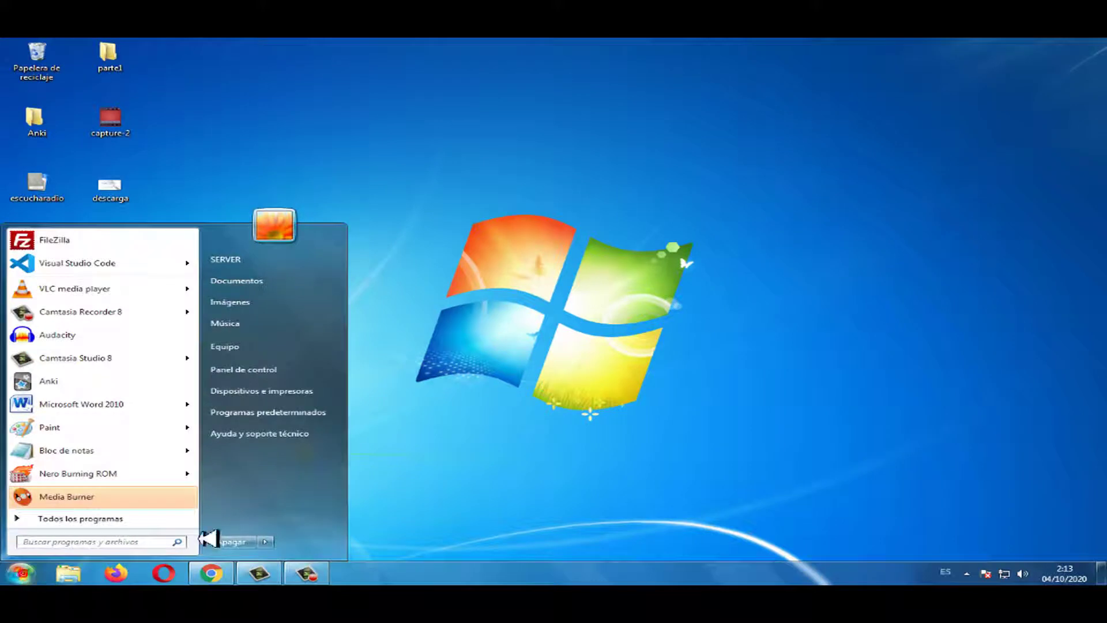
pyautogui.rightClick(255, 350)
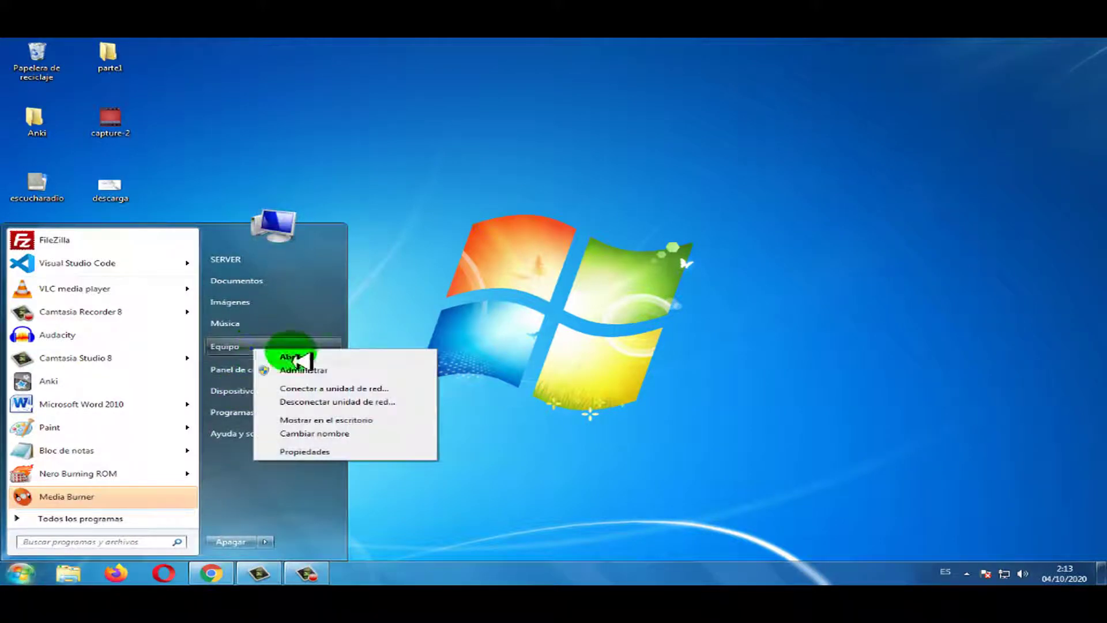
pyautogui.click(296, 453)
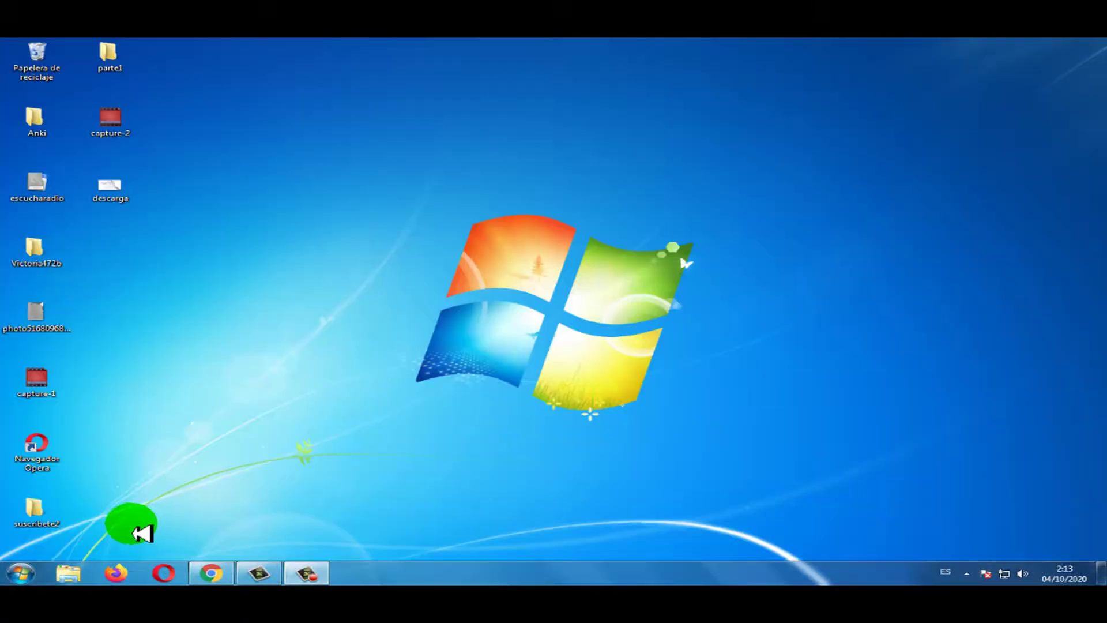
pyautogui.click(23, 575)
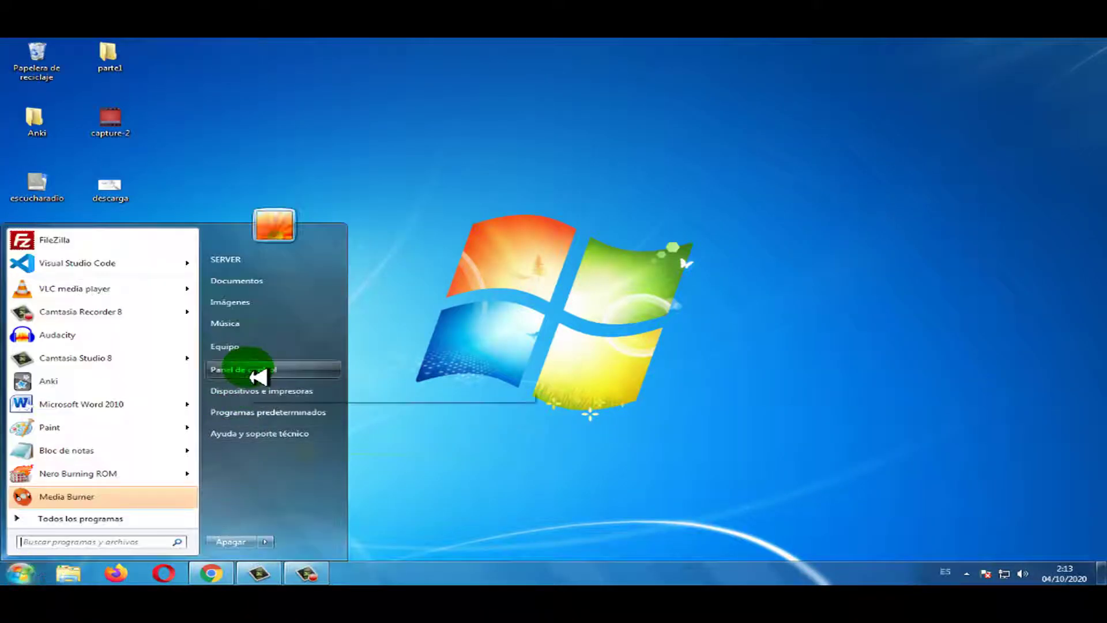
pyautogui.rightClick(254, 347)
pyautogui.click(295, 455)
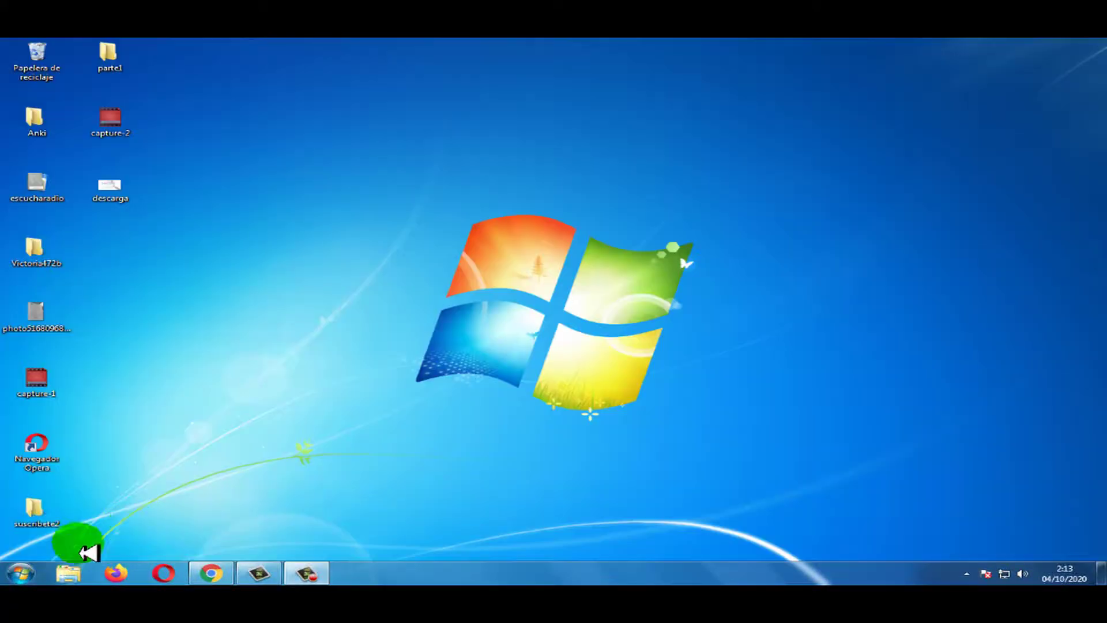
pyautogui.click(22, 573)
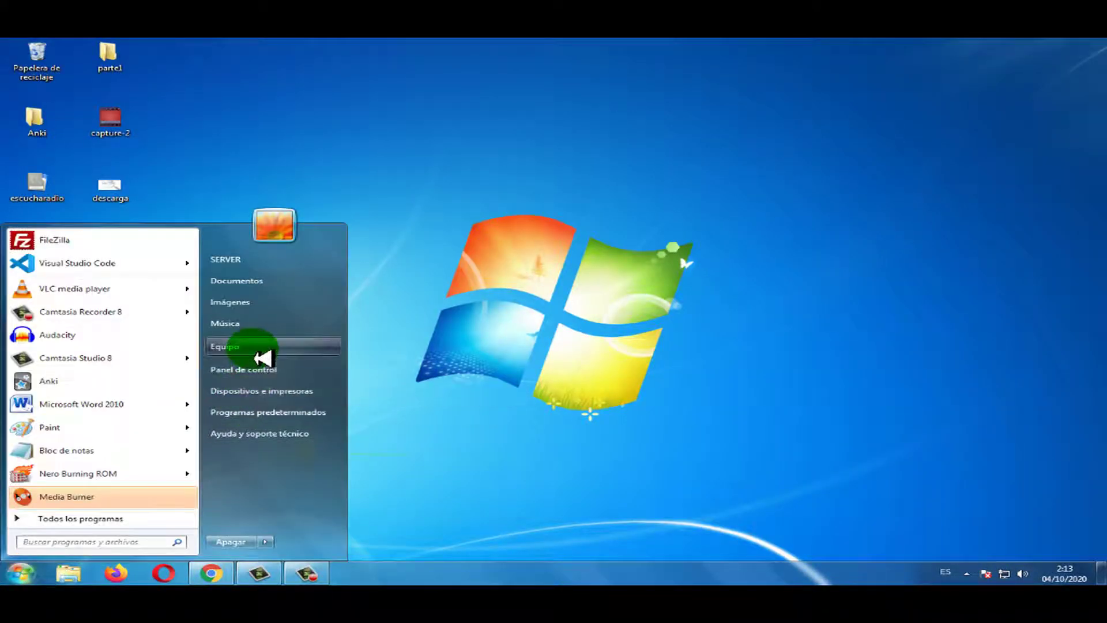
pyautogui.rightClick(257, 349)
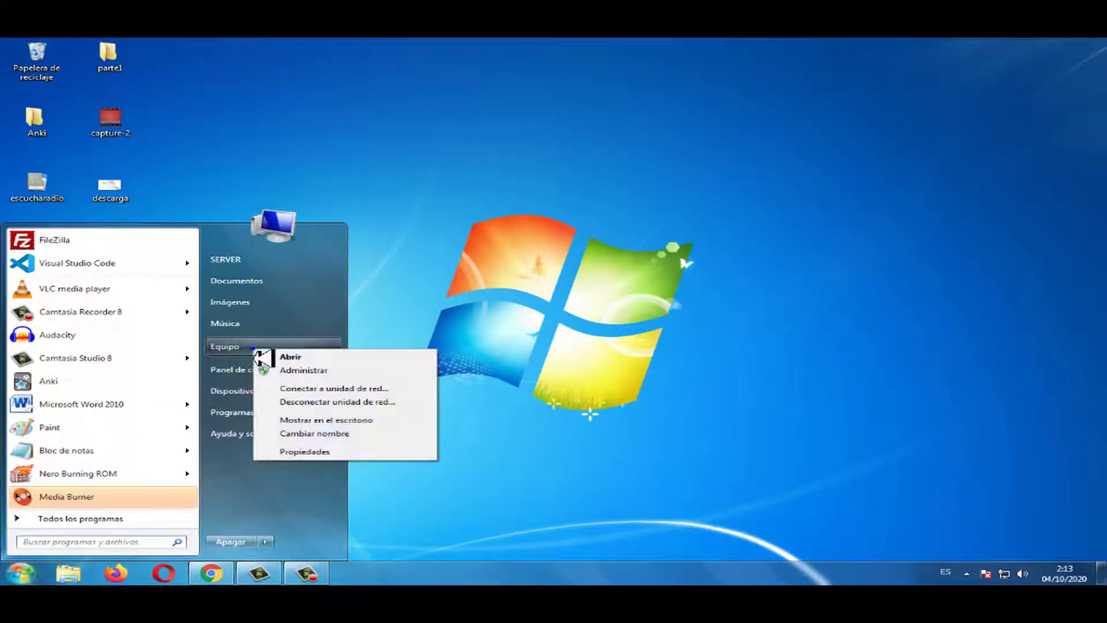
pyautogui.click(296, 456)
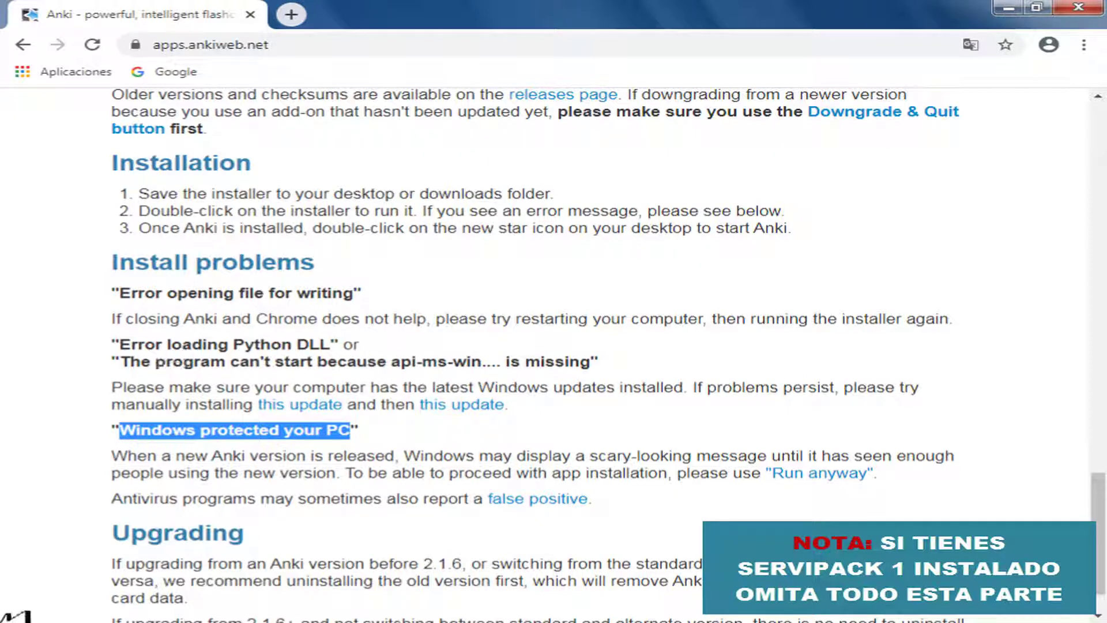
# View the system properties of Equipo on the computer where Anki is being installed
pyautogui.click(18, 616)
pyautogui.rightClick(386, 433)
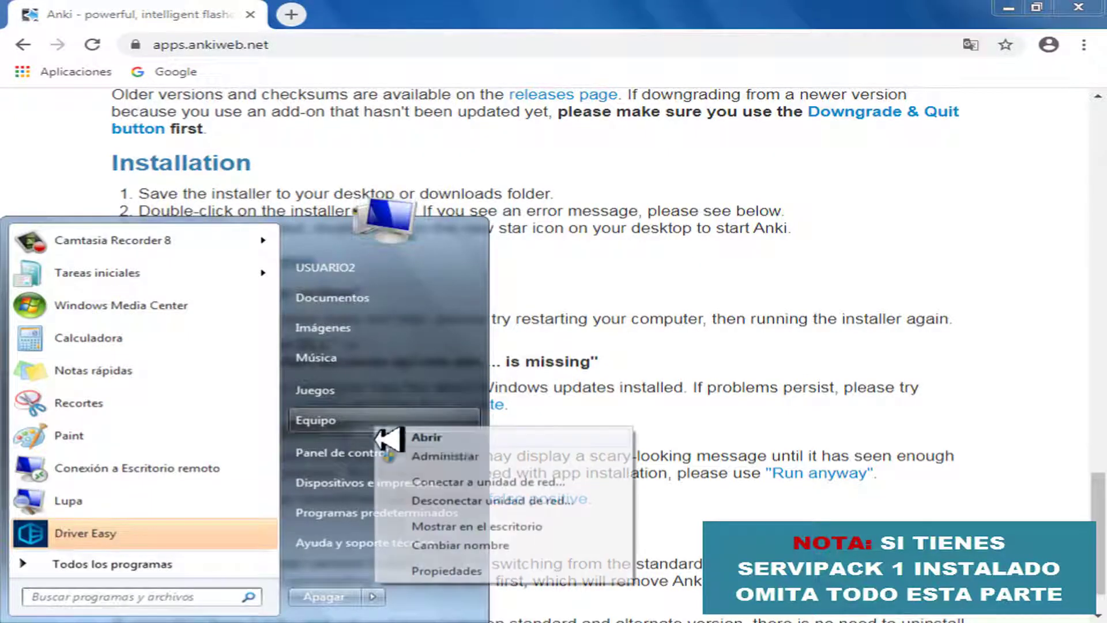
pyautogui.click(462, 572)
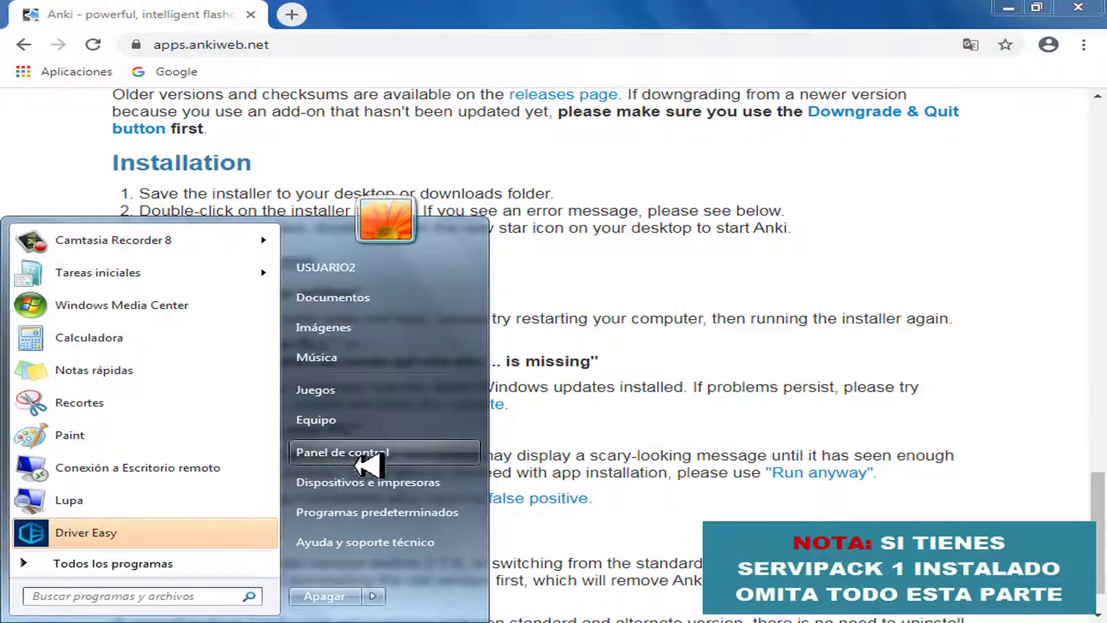
# Open Windows Update from the Control Panel and search for updates for the computer
pyautogui.click(385, 464)
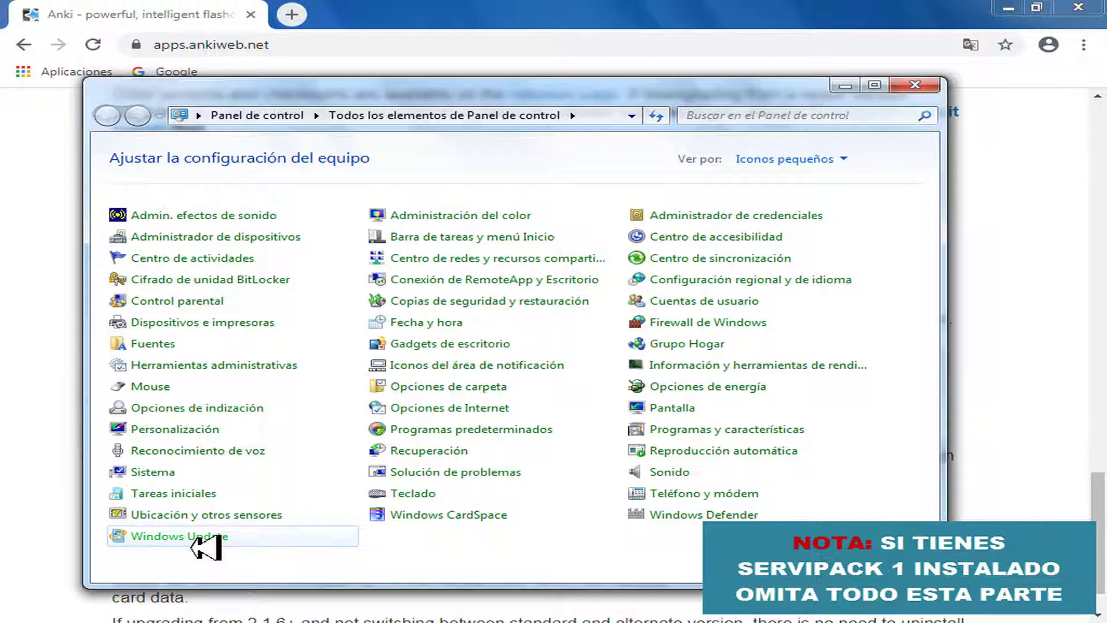
pyautogui.click(199, 542)
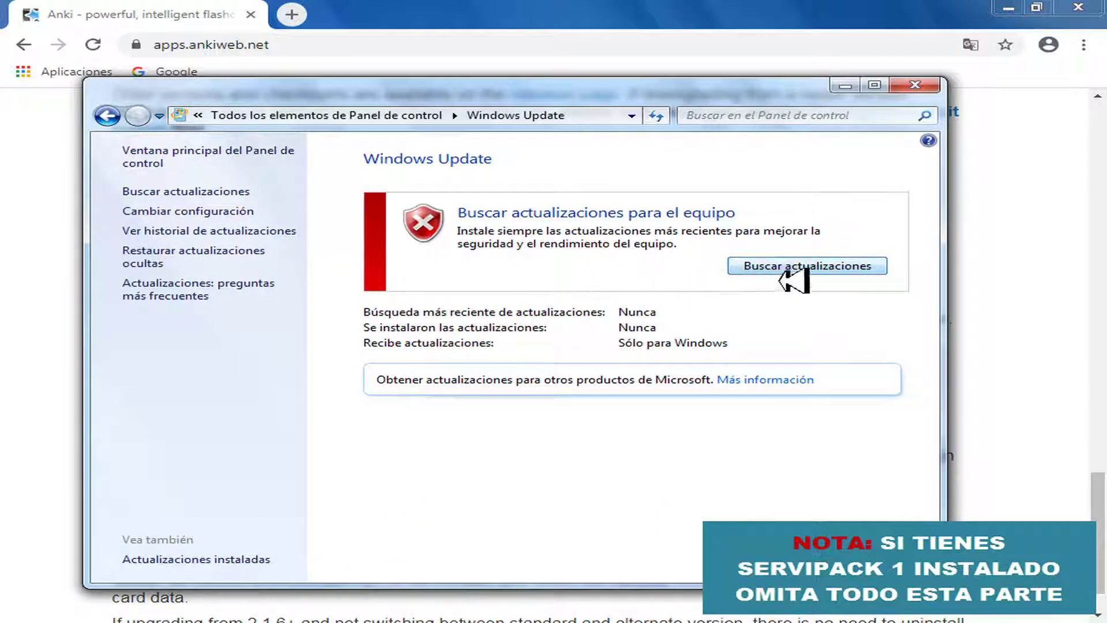
pyautogui.click(793, 270)
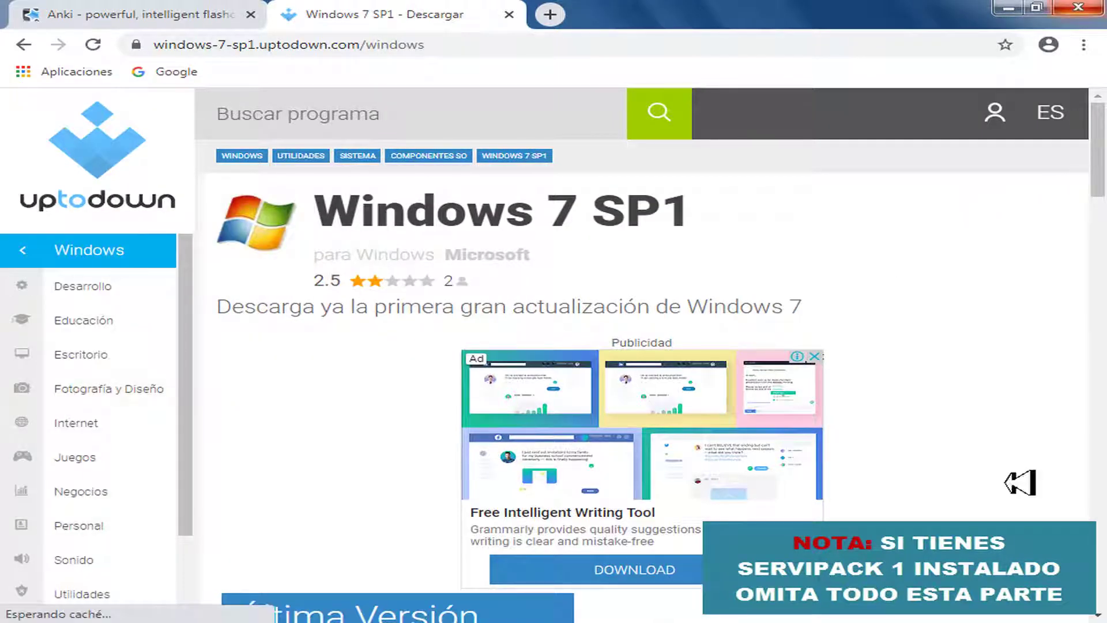
# Download the latest version of Windows 7 SP1 from its Uptodown page
pyautogui.scroll(-5, 1104, 225)
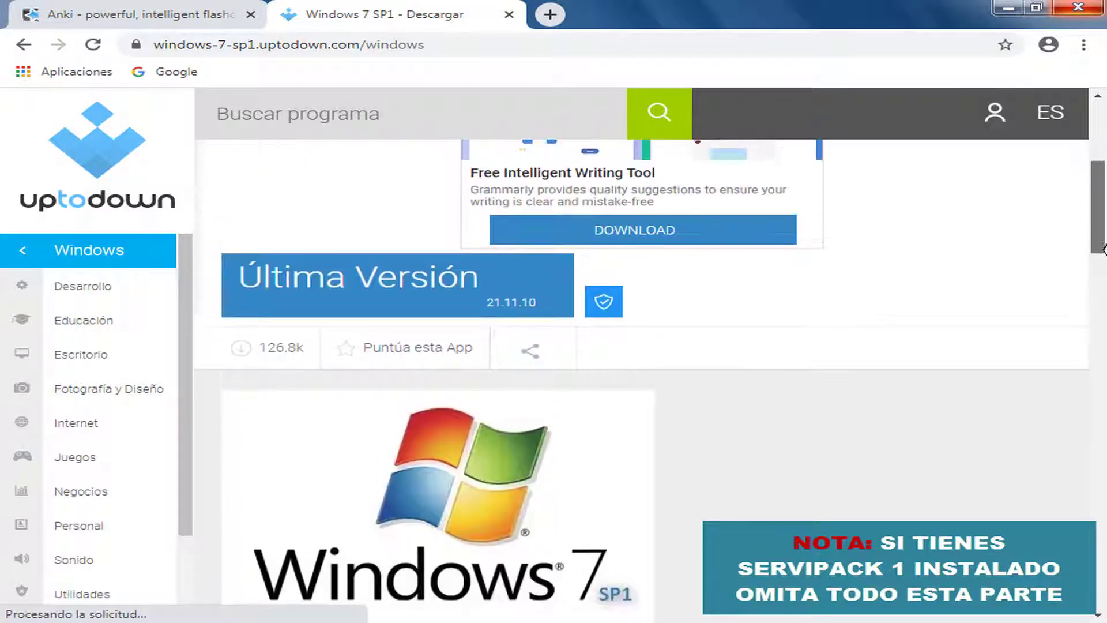
pyautogui.click(404, 404)
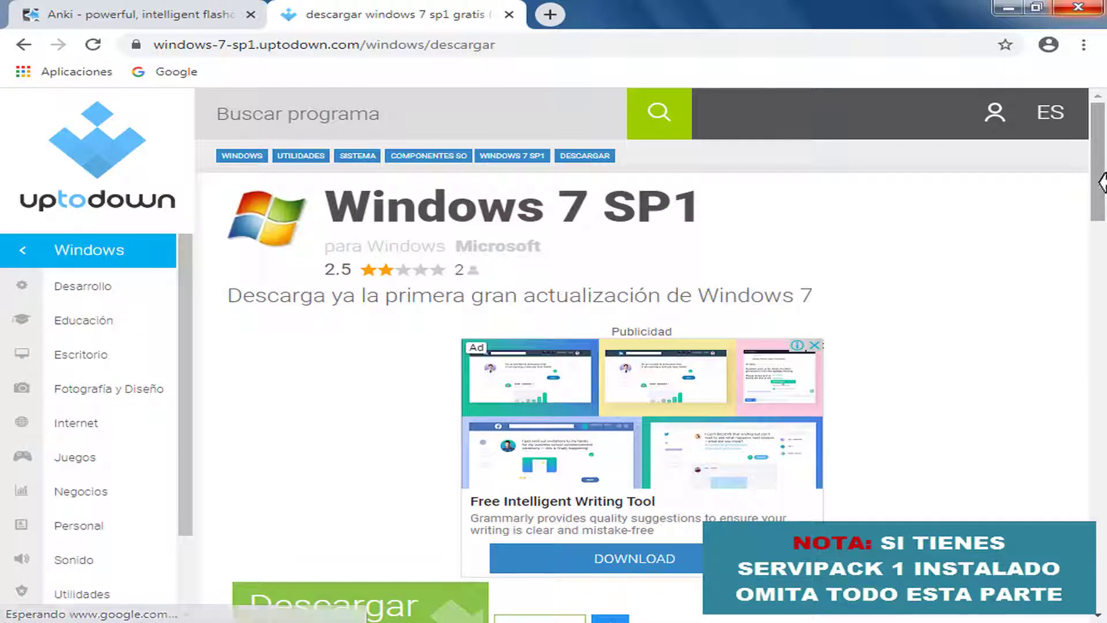
pyautogui.scroll(-1, 1105, 210)
pyautogui.scroll(-4, 1105, 211)
pyautogui.click(379, 353)
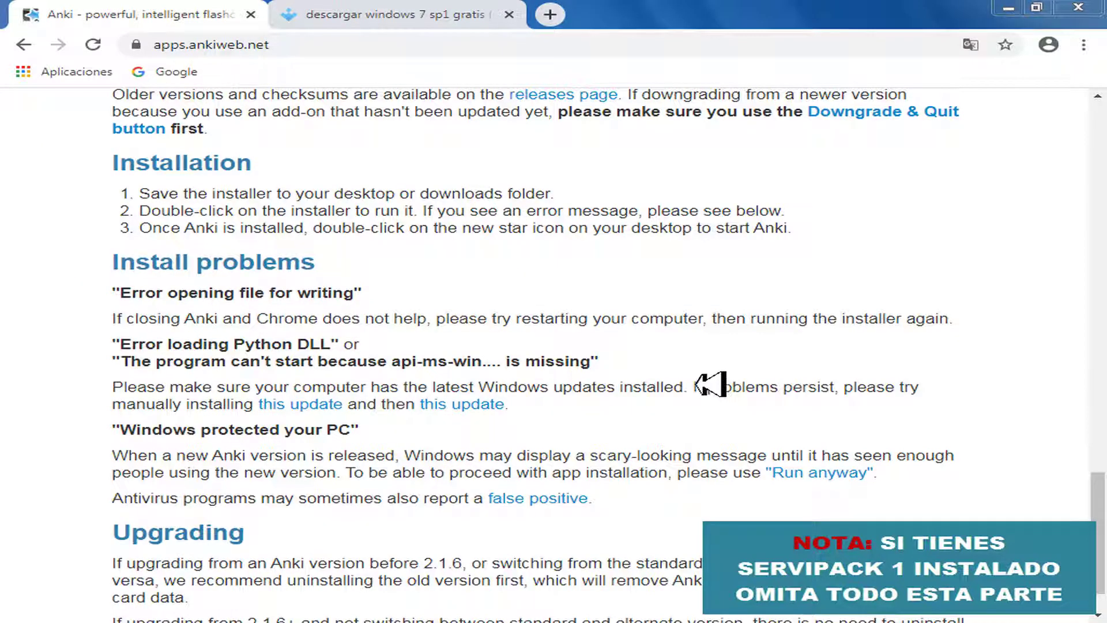
# Run the Service Pack 1 installer for Windows 7 and start the installation with automatic restart enabled
pyautogui.press('Return')
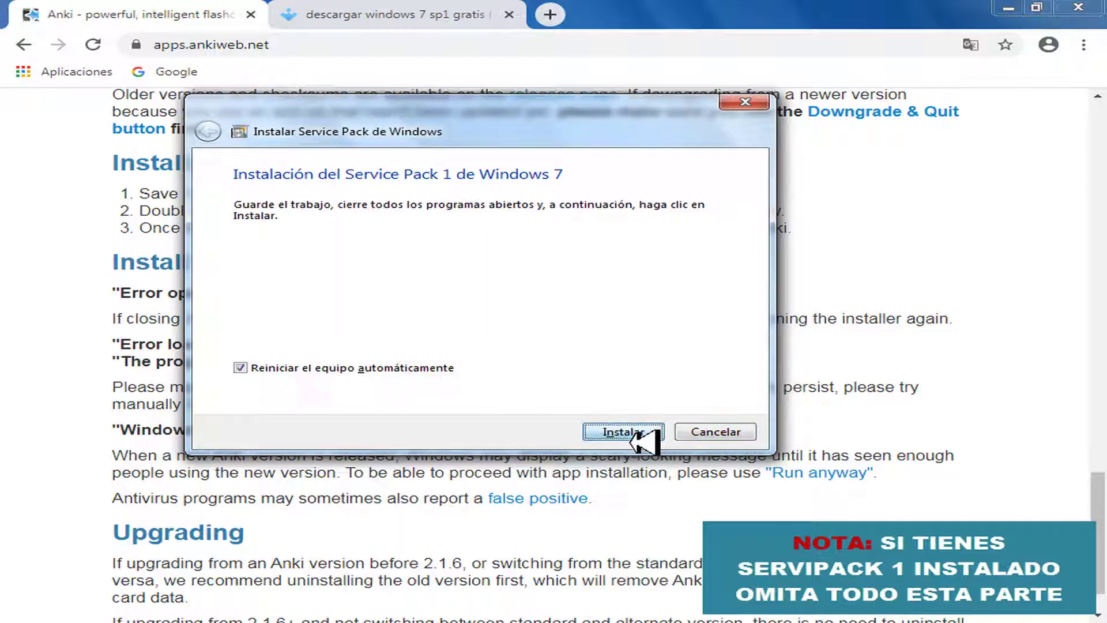
pyautogui.click(629, 436)
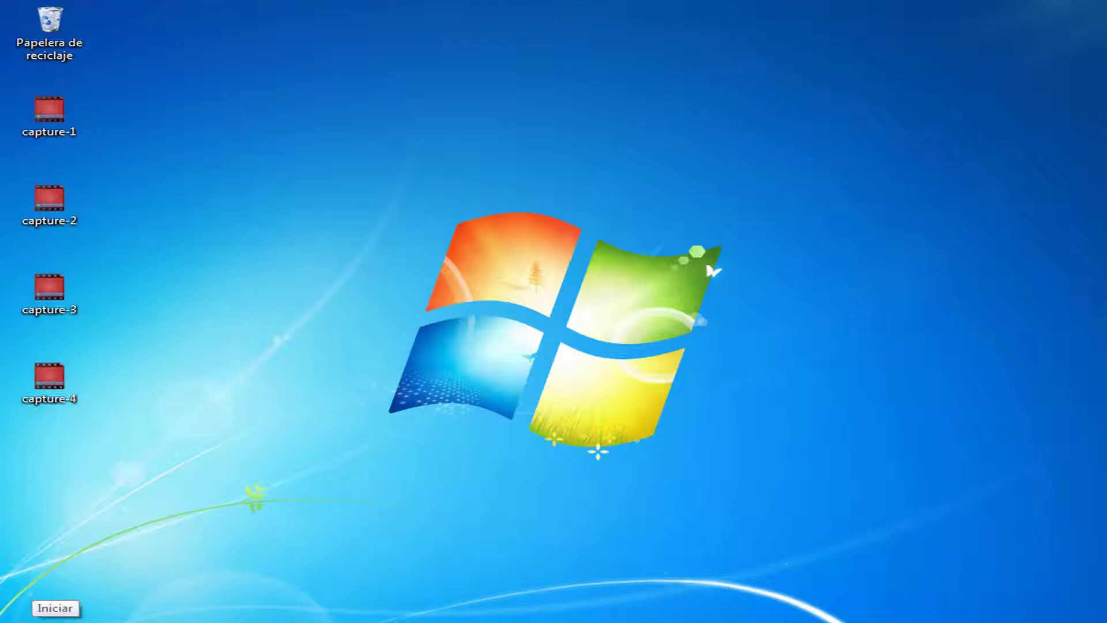
# Check in the properties of Equipo whether Service Pack 1 is installed, and close the system information window
pyautogui.click(12, 616)
pyautogui.rightClick(363, 430)
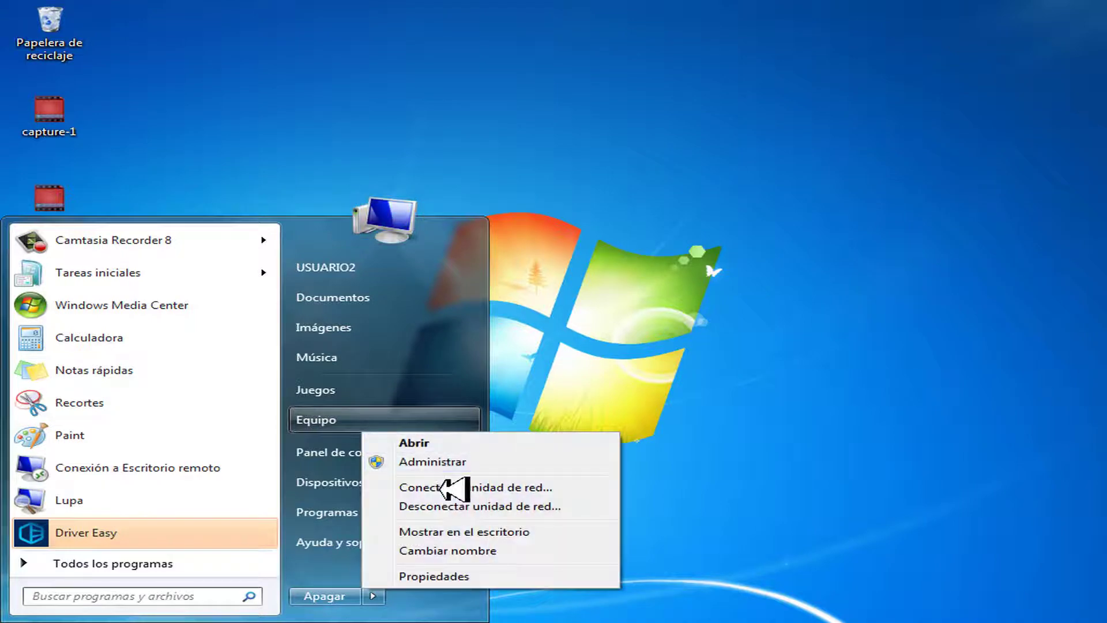
pyautogui.click(477, 576)
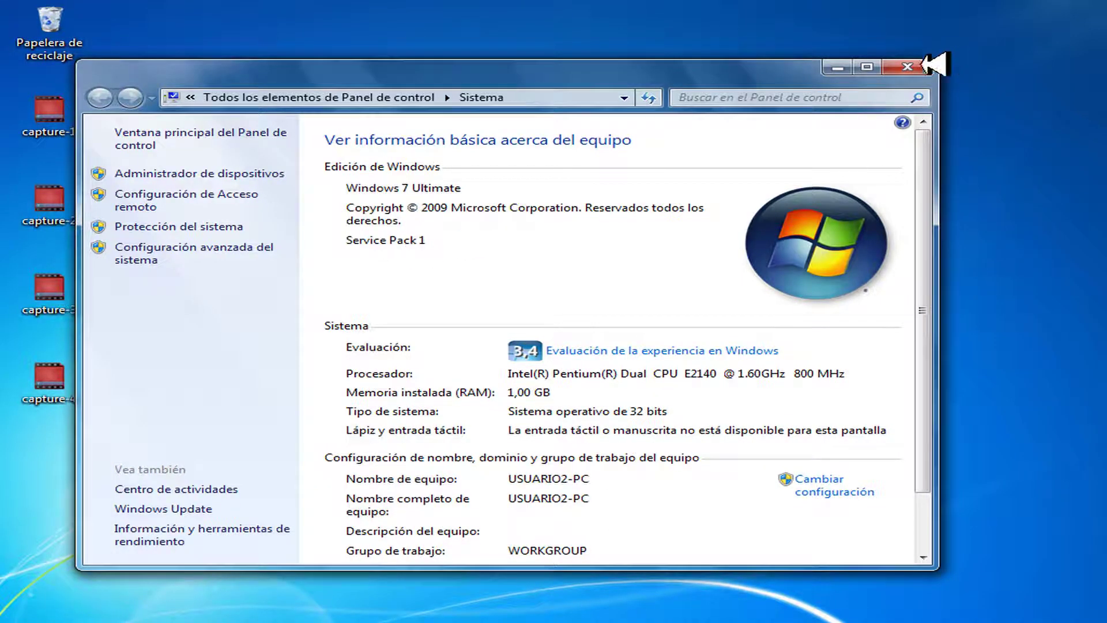
pyautogui.click(917, 73)
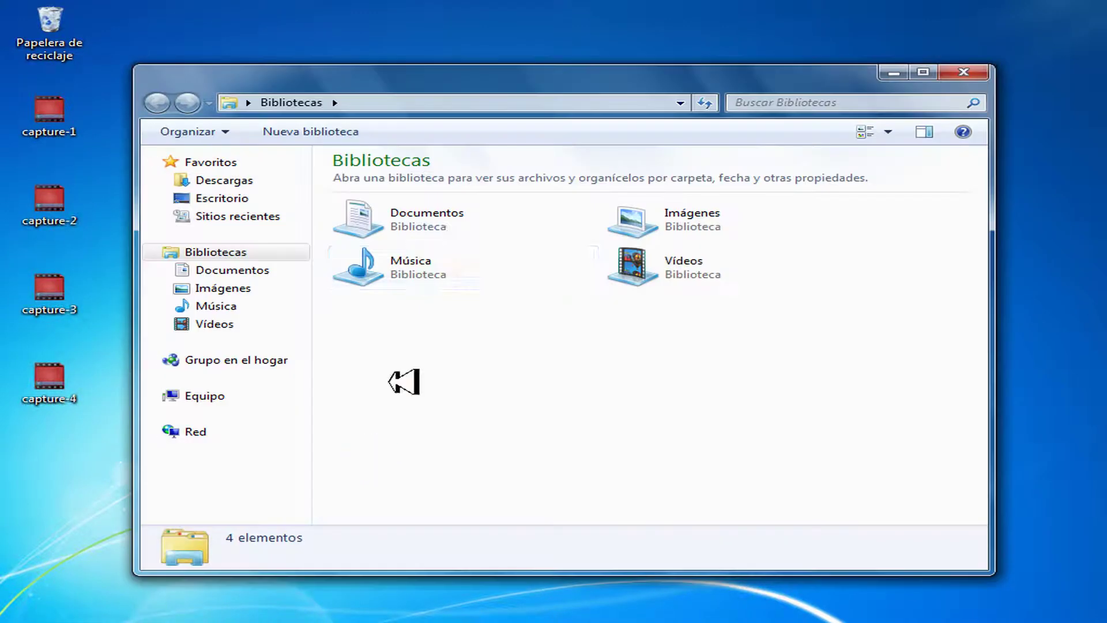
# Install Anki with anki-2.1.26-windows-alternate from the Descargas folder and launch it from its desktop shortcut
pyautogui.click(229, 184)
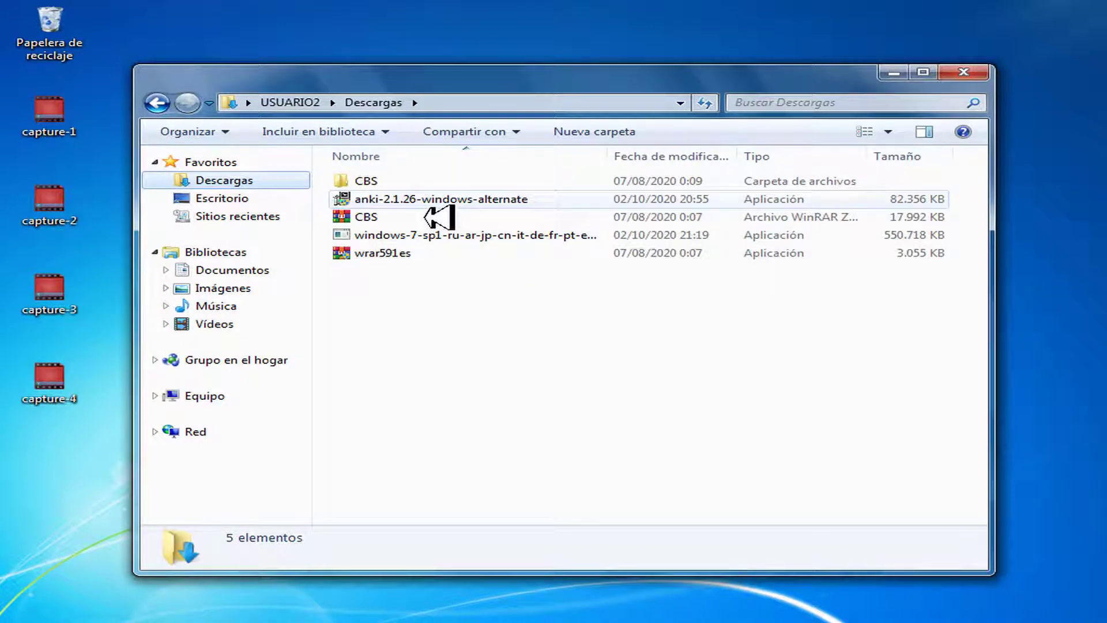
pyautogui.click(429, 203)
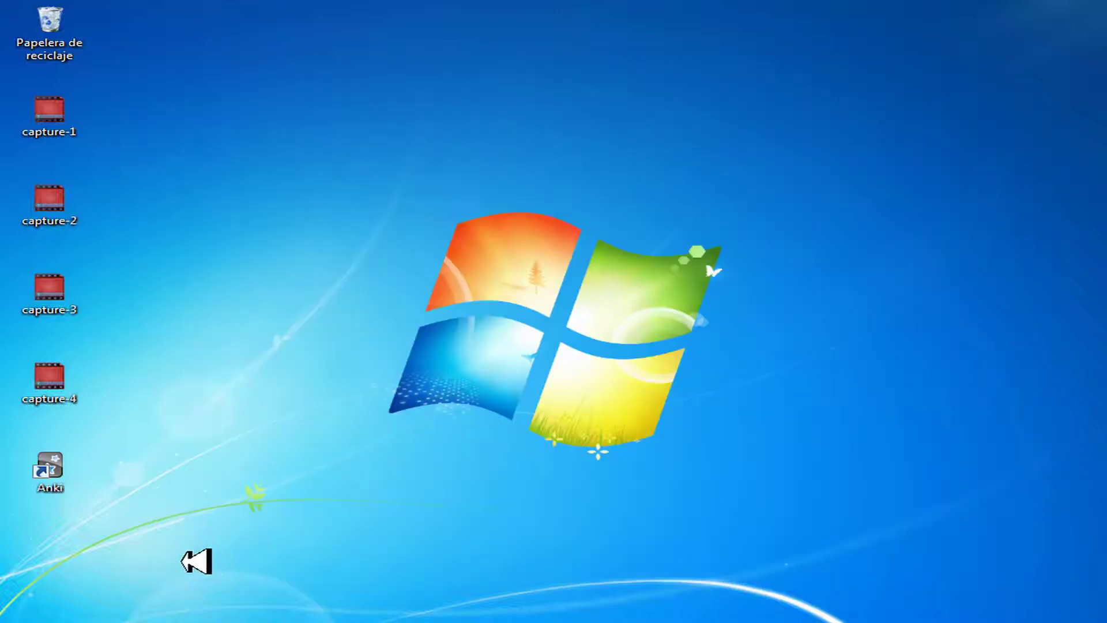
pyautogui.doubleClick(47, 474)
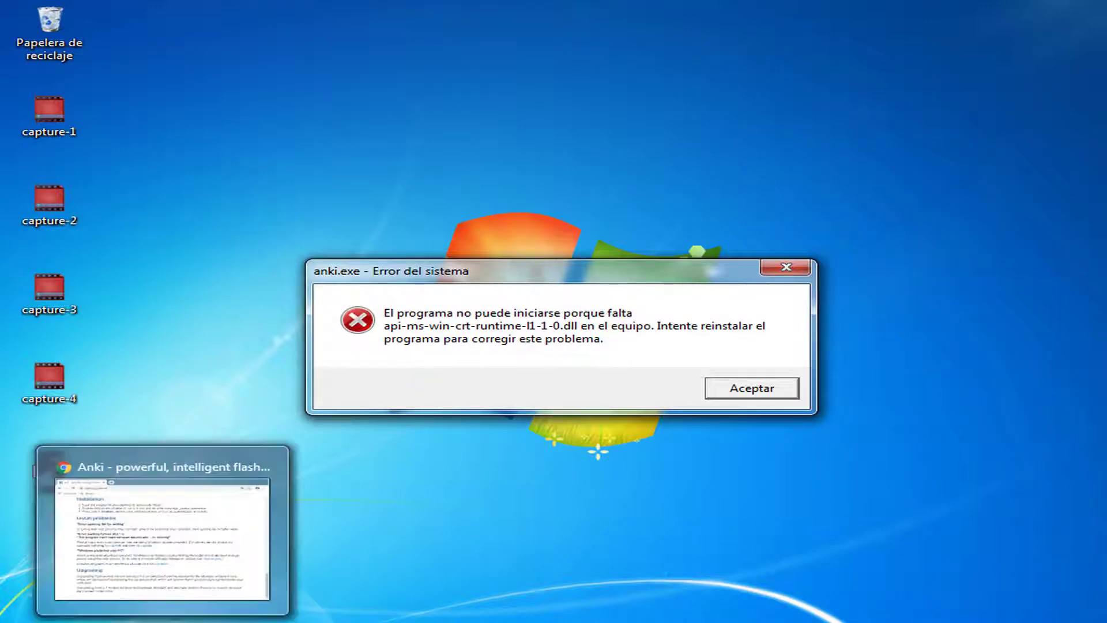
# Return to the Anki download page in Chrome and compare the anki.exe error dialog with the "api-ms-win" heading under Install problems
pyautogui.click(161, 531)
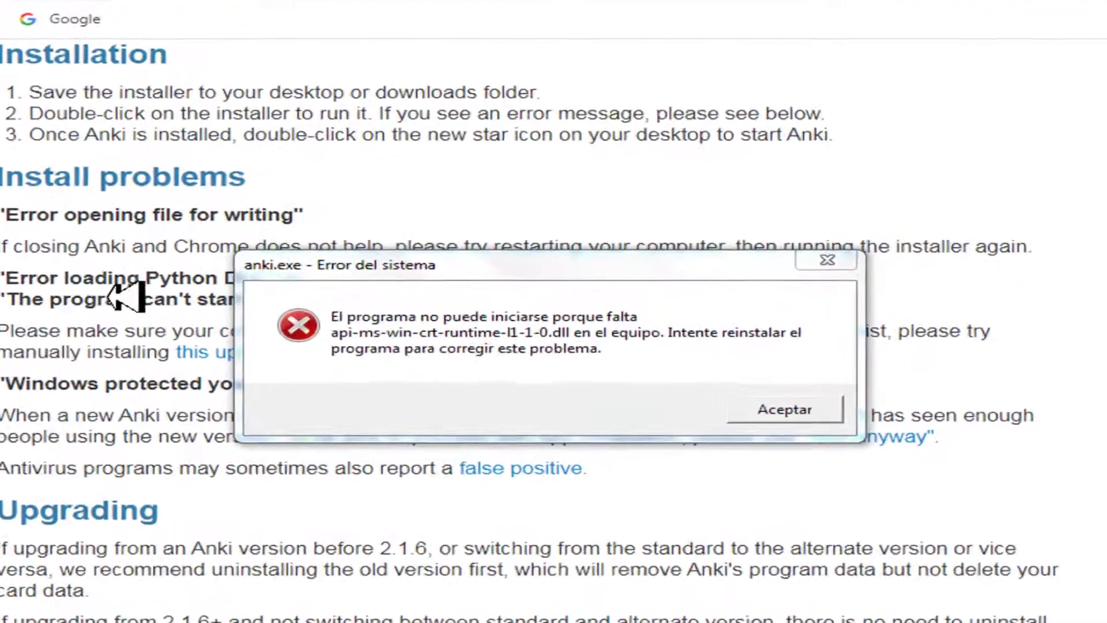
pyautogui.moveTo(379, 275); pyautogui.dragTo(136, 490)
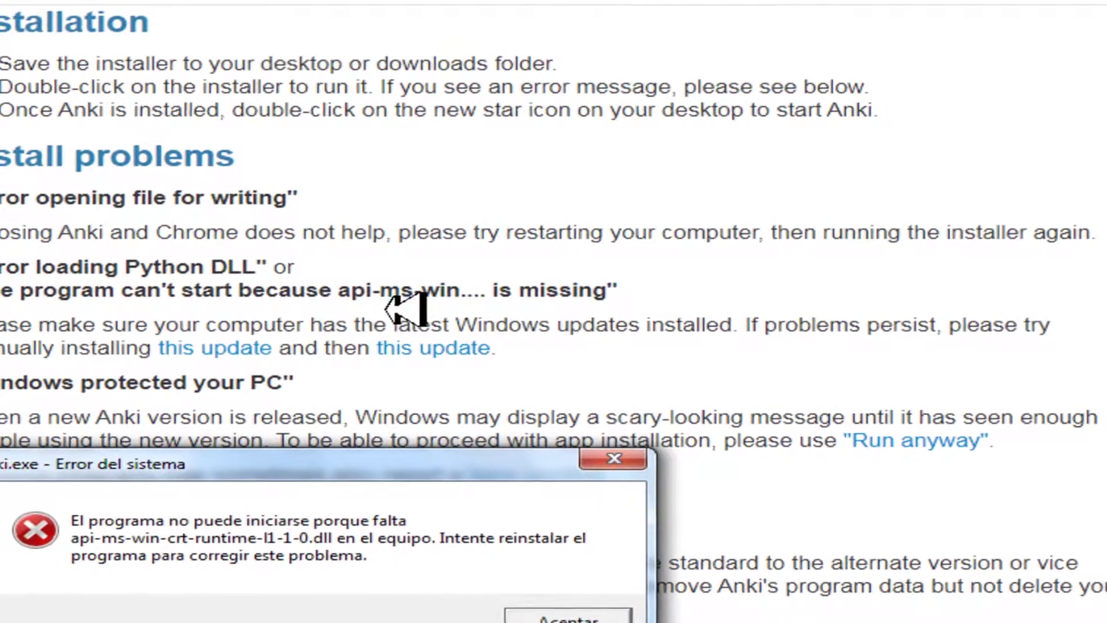
pyautogui.moveTo(333, 297); pyautogui.dragTo(440, 306)
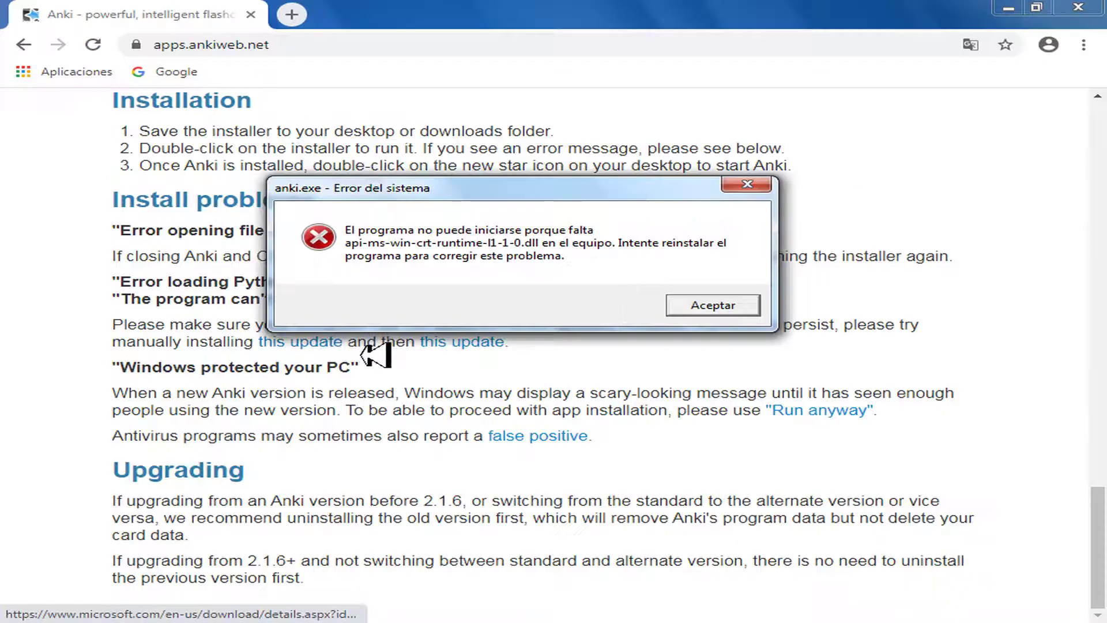
# Open the first update link under the api-ms-win heading in a new tab and download WindowsUCRT.zip from its Spanish page
pyautogui.rightClick(321, 343)
pyautogui.click(412, 354)
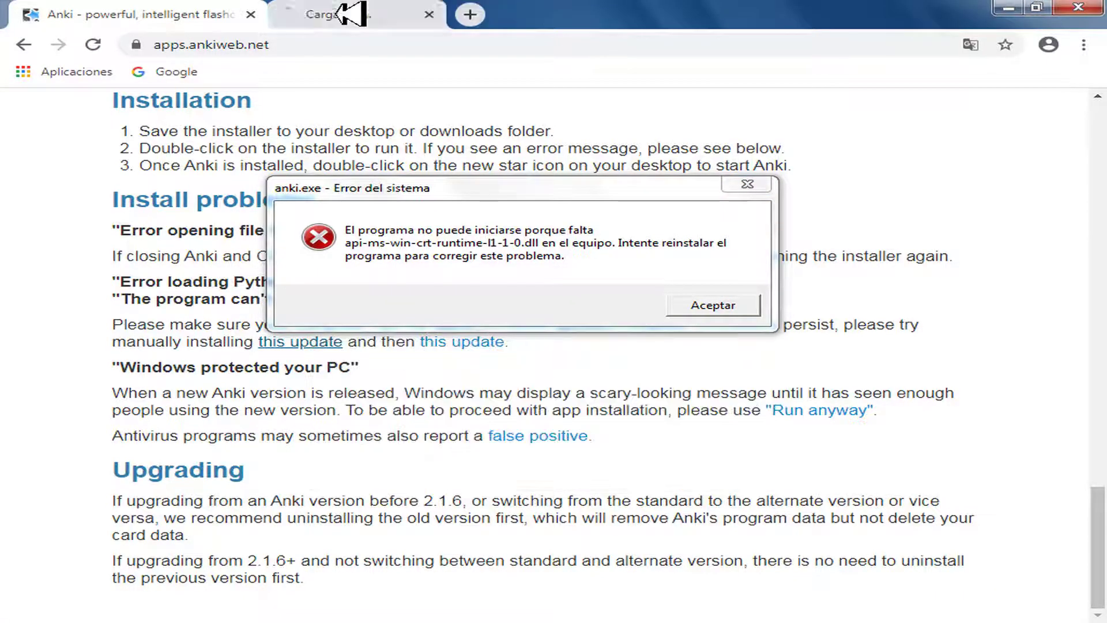
pyautogui.click(398, 22)
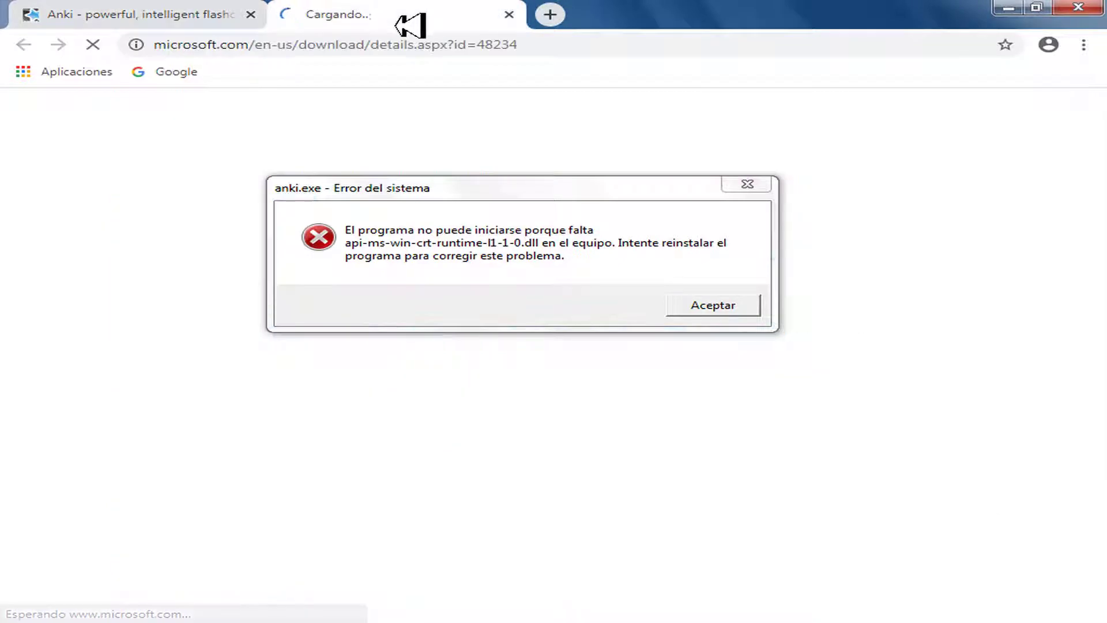
pyautogui.click(113, 16)
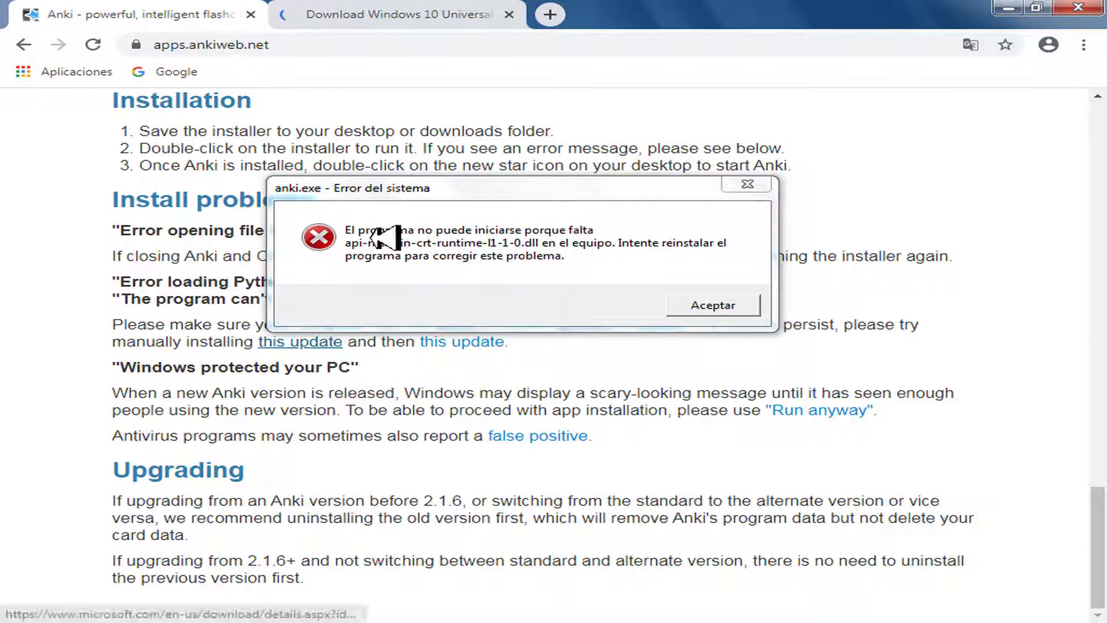
pyautogui.click(495, 17)
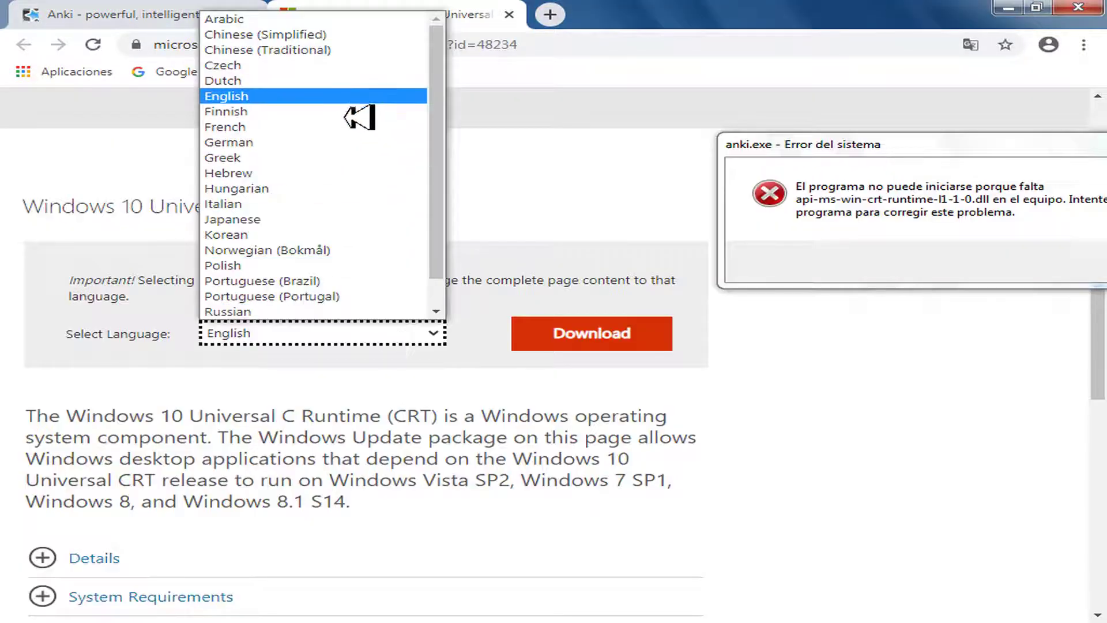
pyautogui.moveTo(442, 136); pyautogui.dragTo(456, 213)
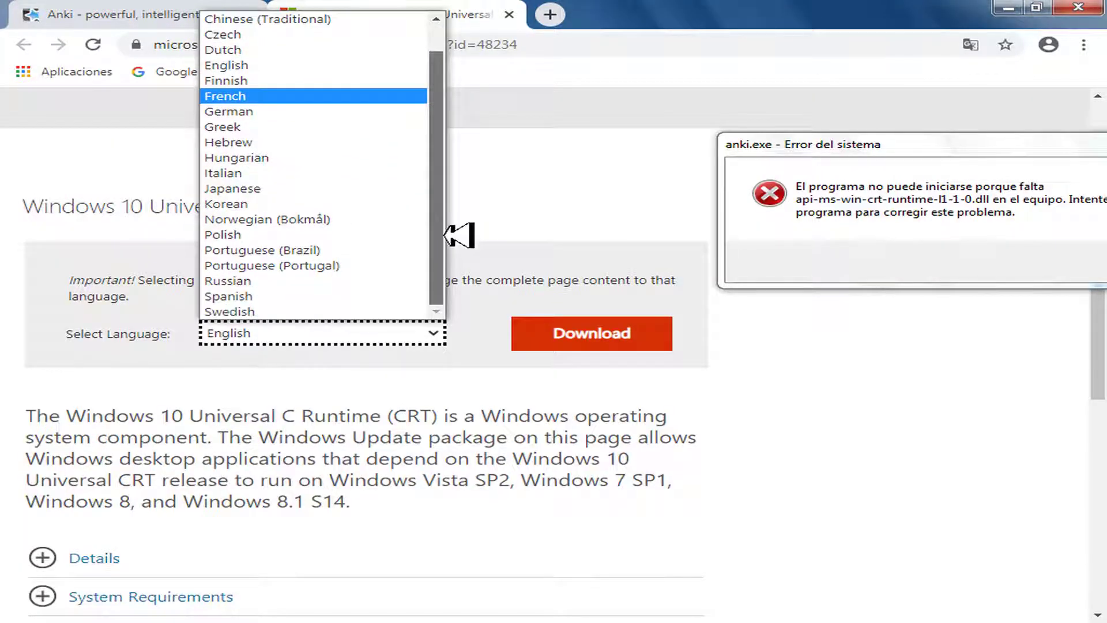
pyautogui.click(355, 297)
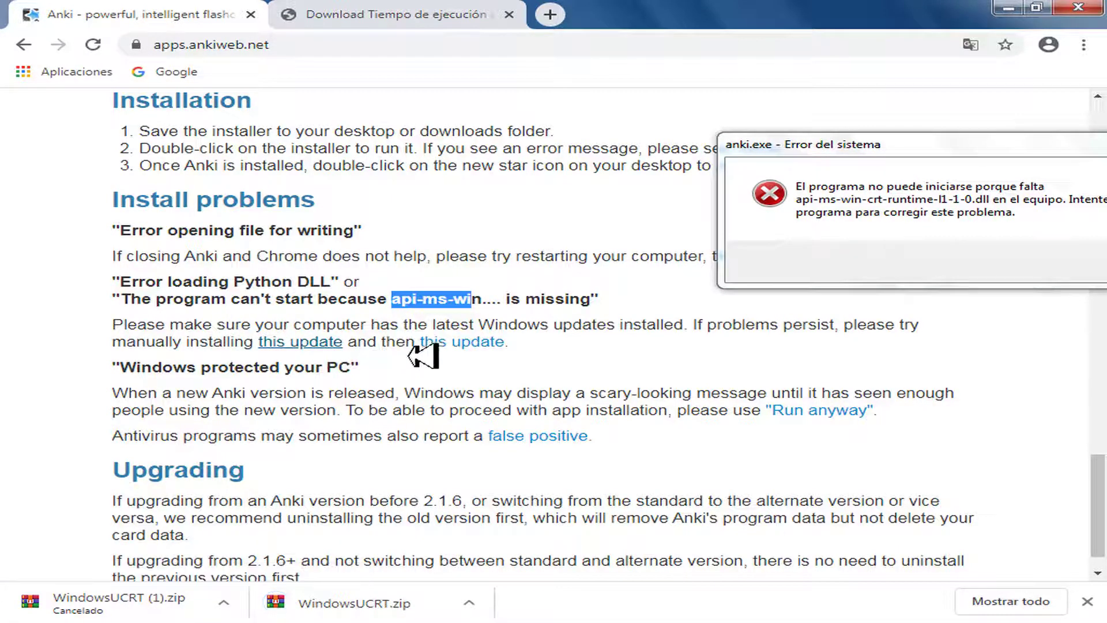
# Download VC_redist.x64.exe through the second update link under the api-ms-win heading
pyautogui.rightClick(476, 344)
pyautogui.click(536, 354)
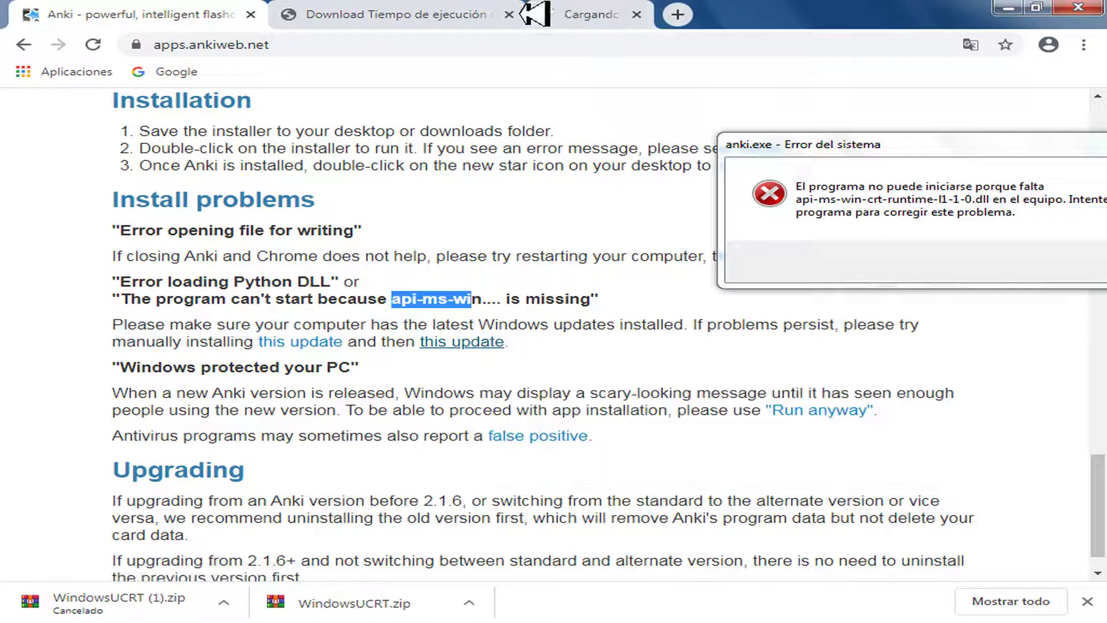
pyautogui.click(613, 16)
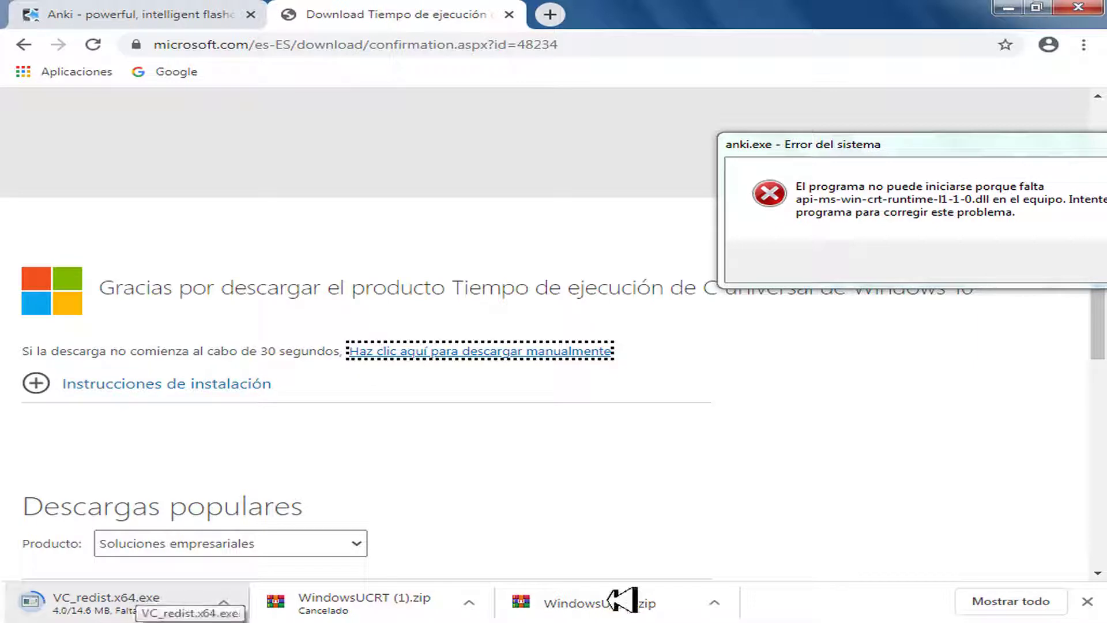
# Show the downloaded WindowsUCRT.zip in the Descargas folder and extract the archive there
pyautogui.click(714, 602)
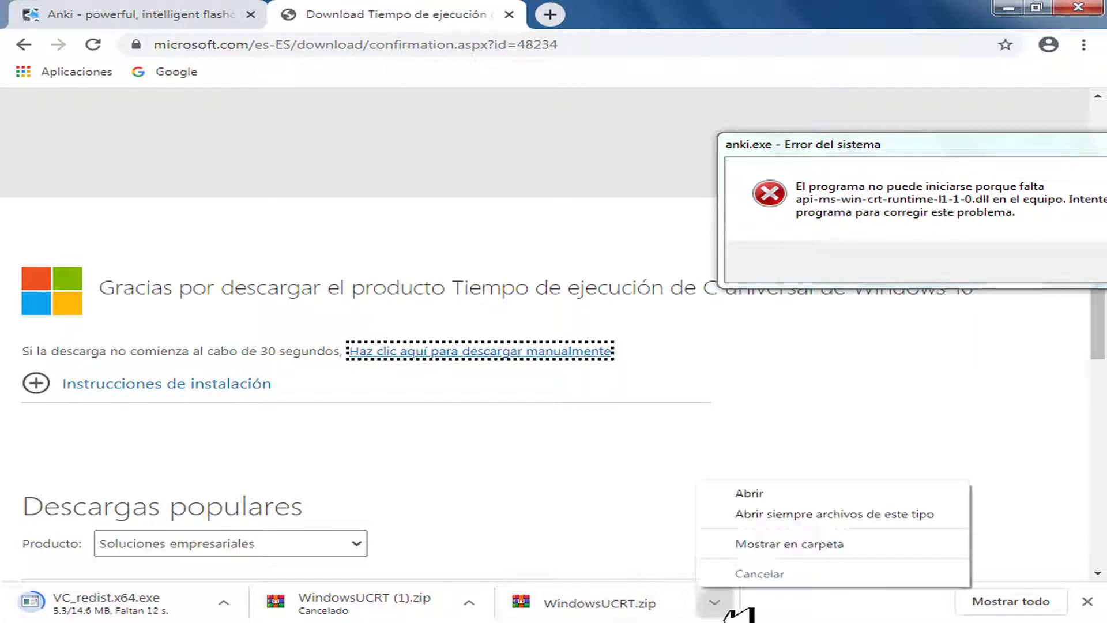
pyautogui.click(785, 544)
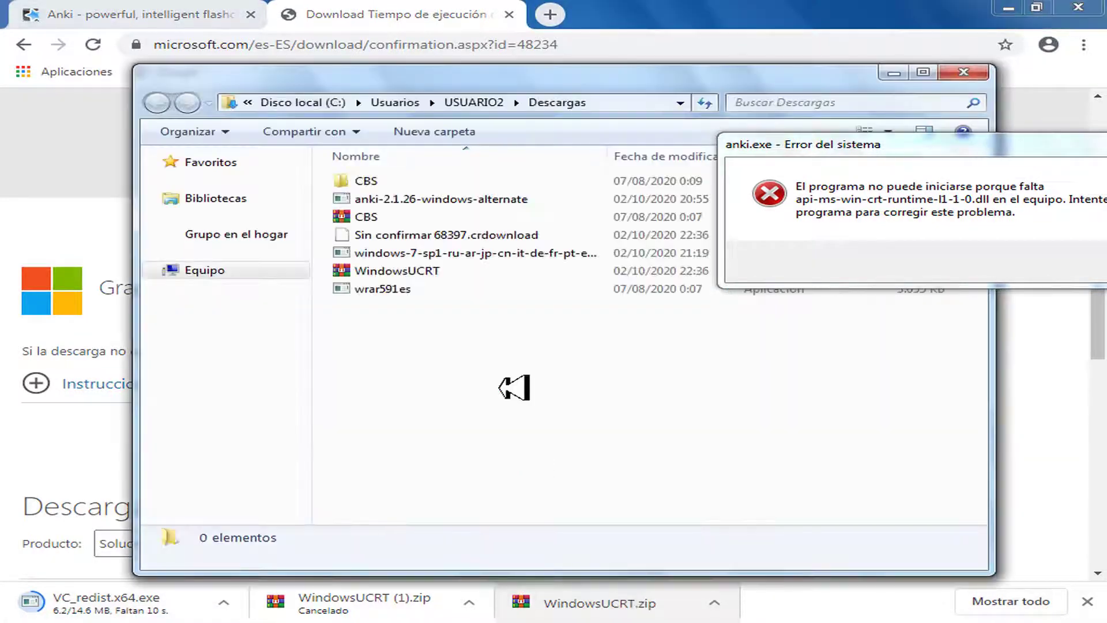
pyautogui.moveTo(515, 87); pyautogui.dragTo(396, 124)
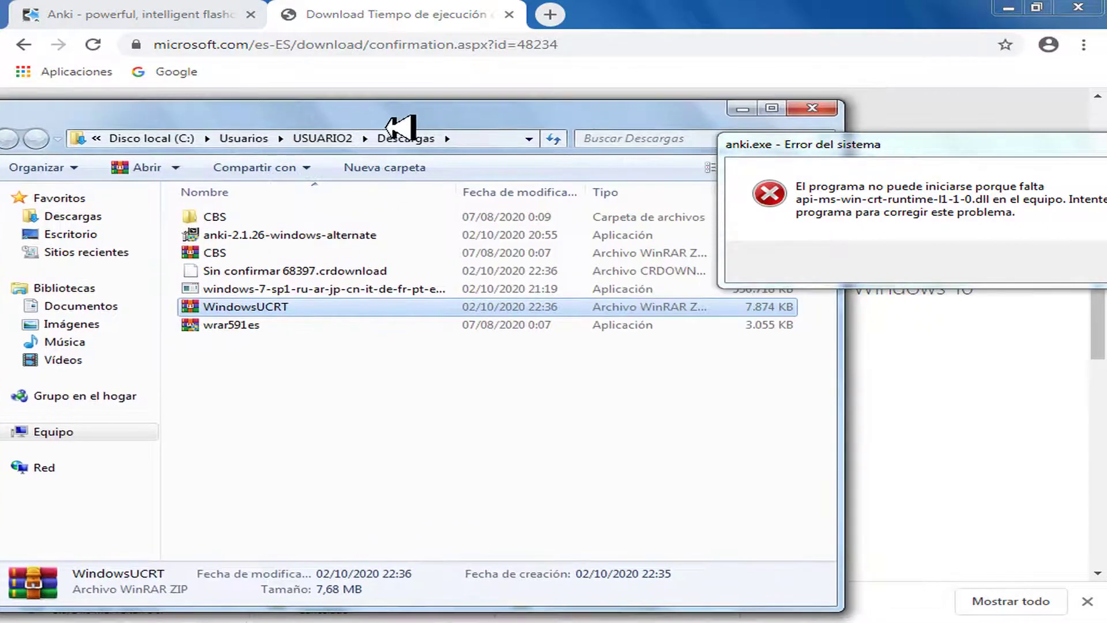
pyautogui.rightClick(300, 306)
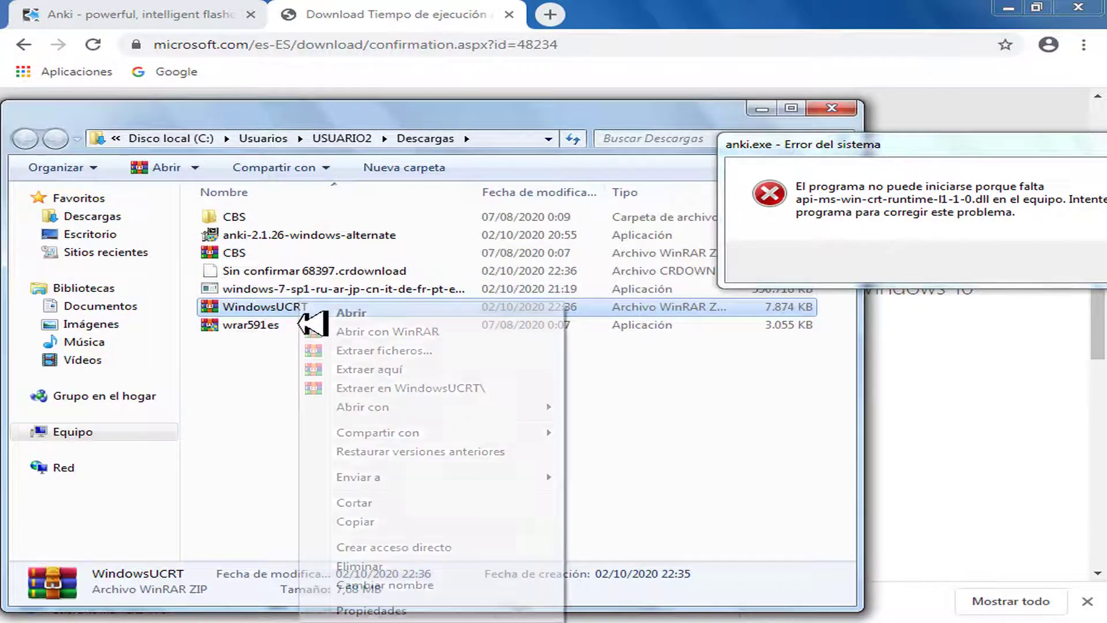
pyautogui.click(408, 369)
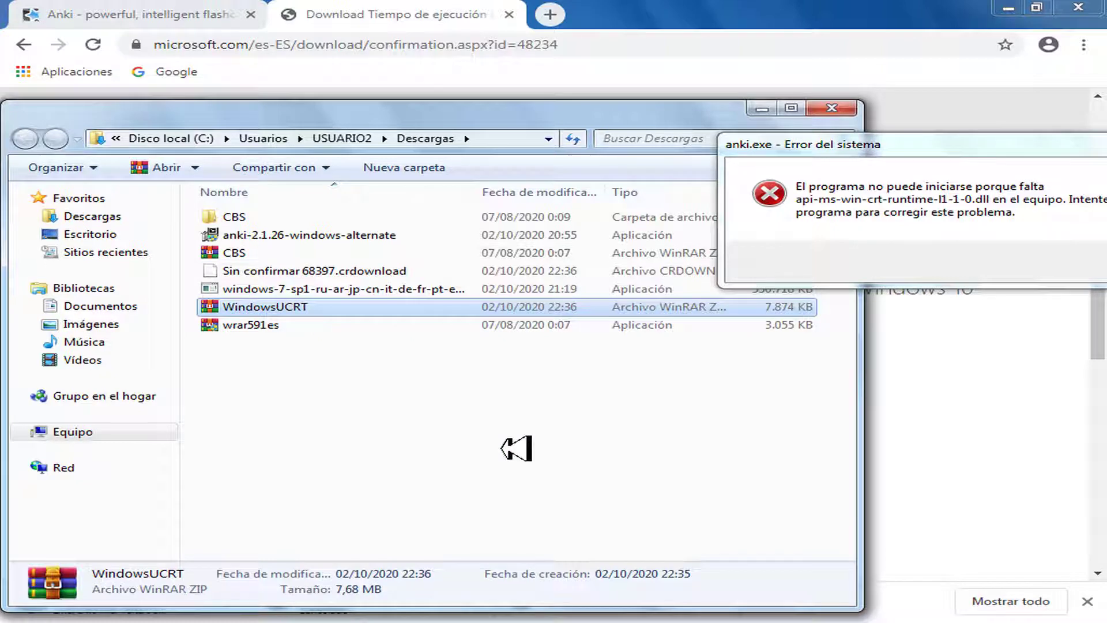
pyautogui.click(616, 498)
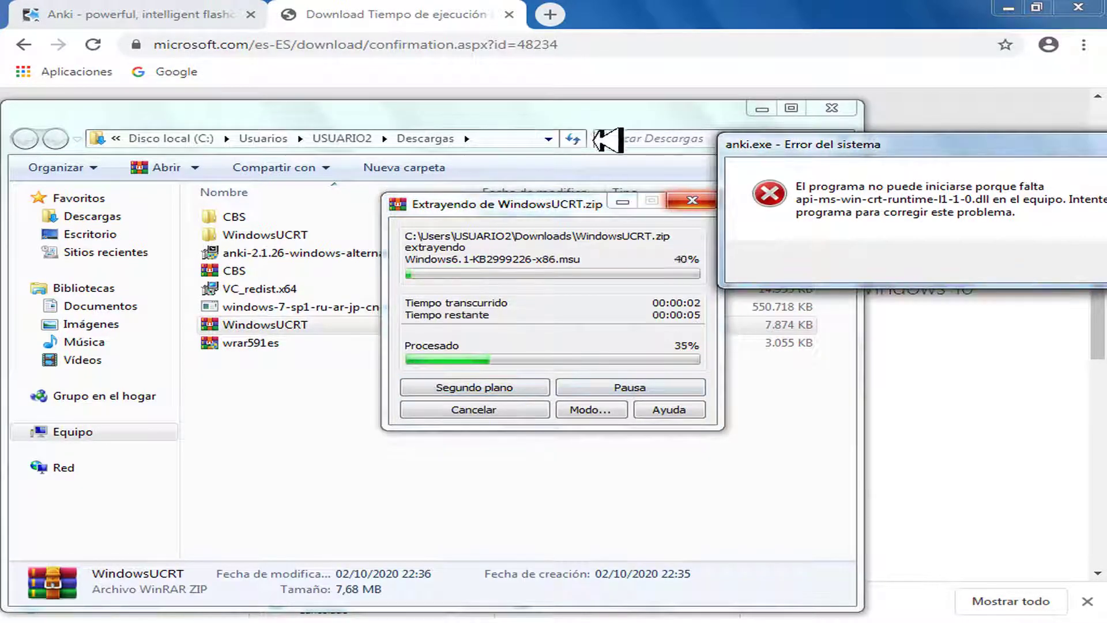
# Dismiss the anki.exe system error and the fatal error dialog about the Python DLL
pyautogui.moveTo(863, 149); pyautogui.dragTo(576, 149)
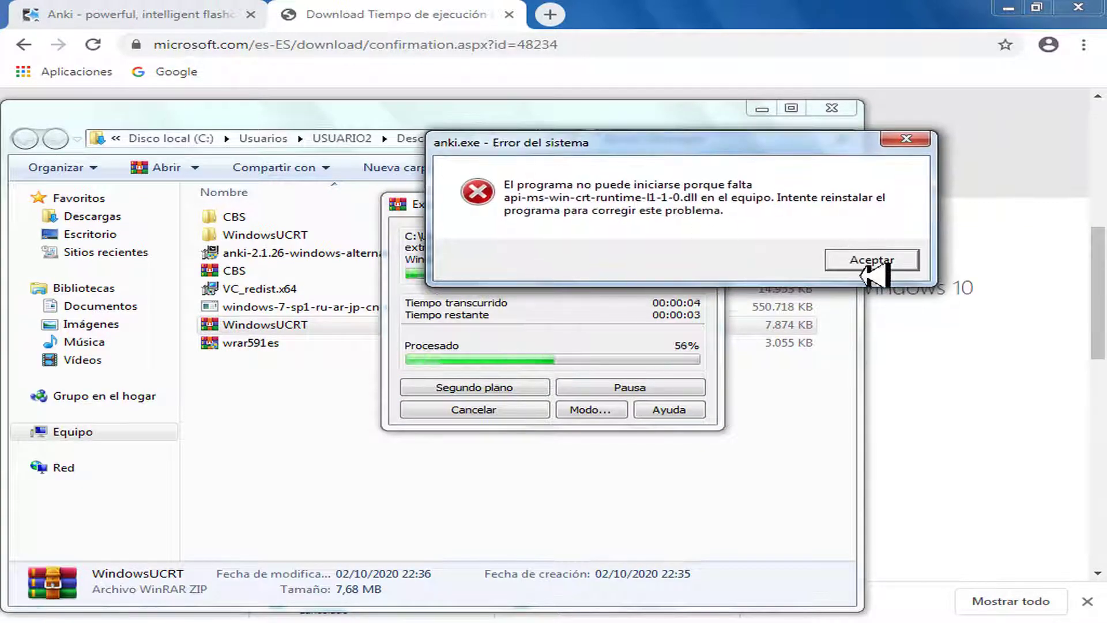
pyautogui.click(871, 274)
pyautogui.click(372, 285)
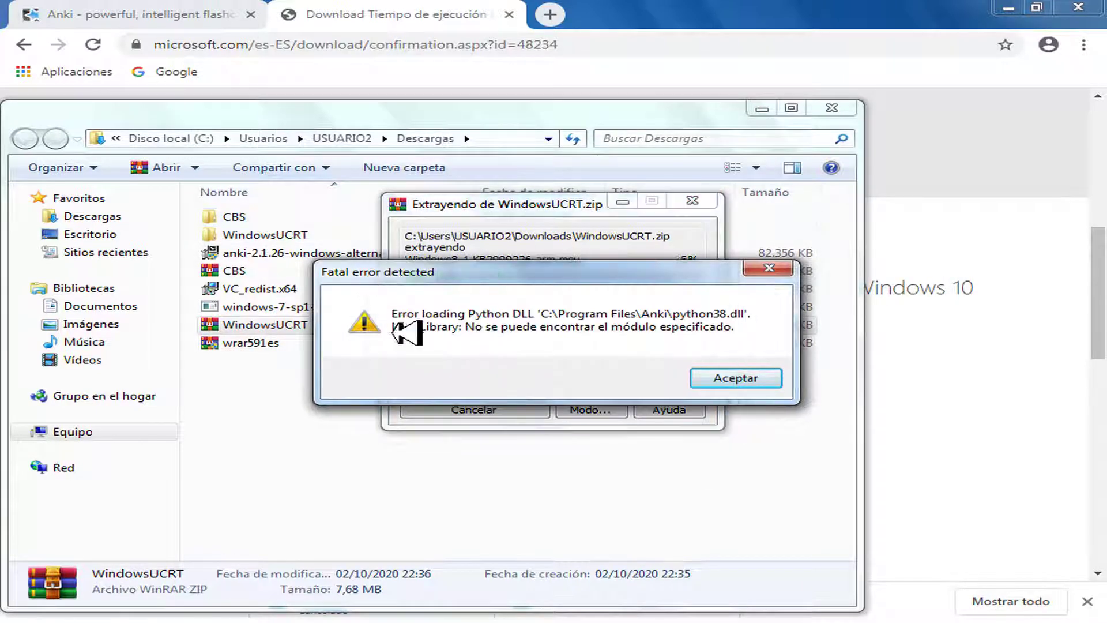
pyautogui.click(767, 379)
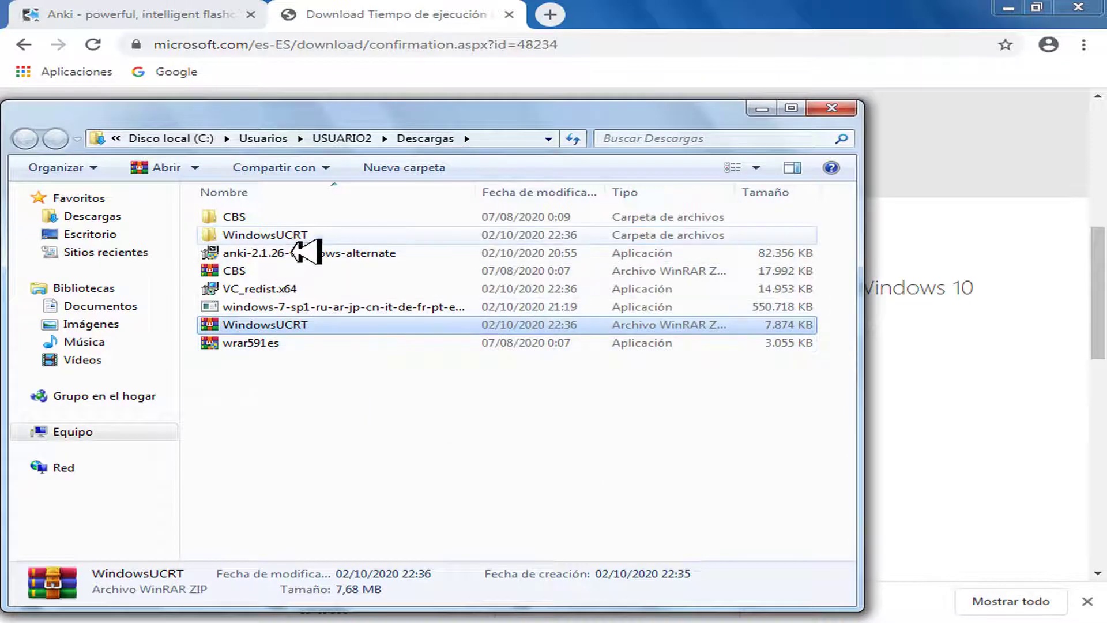
# Open the extracted WindowsUCRT folder and try to install the Windows6.0-KB2999226-x86 update
pyautogui.doubleClick(292, 236)
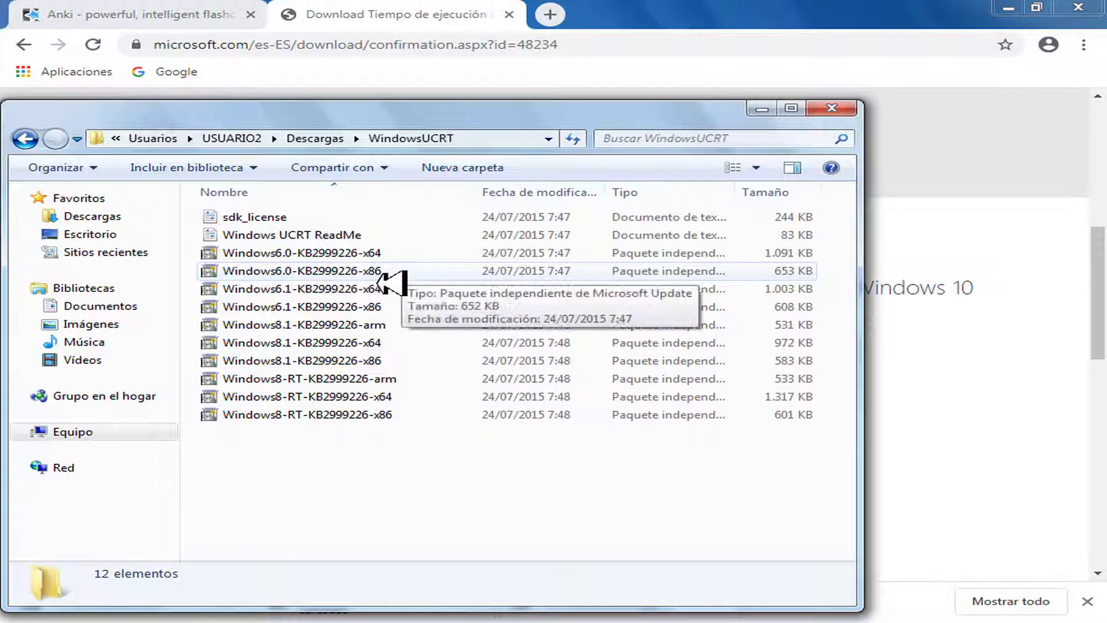
pyautogui.click(383, 276)
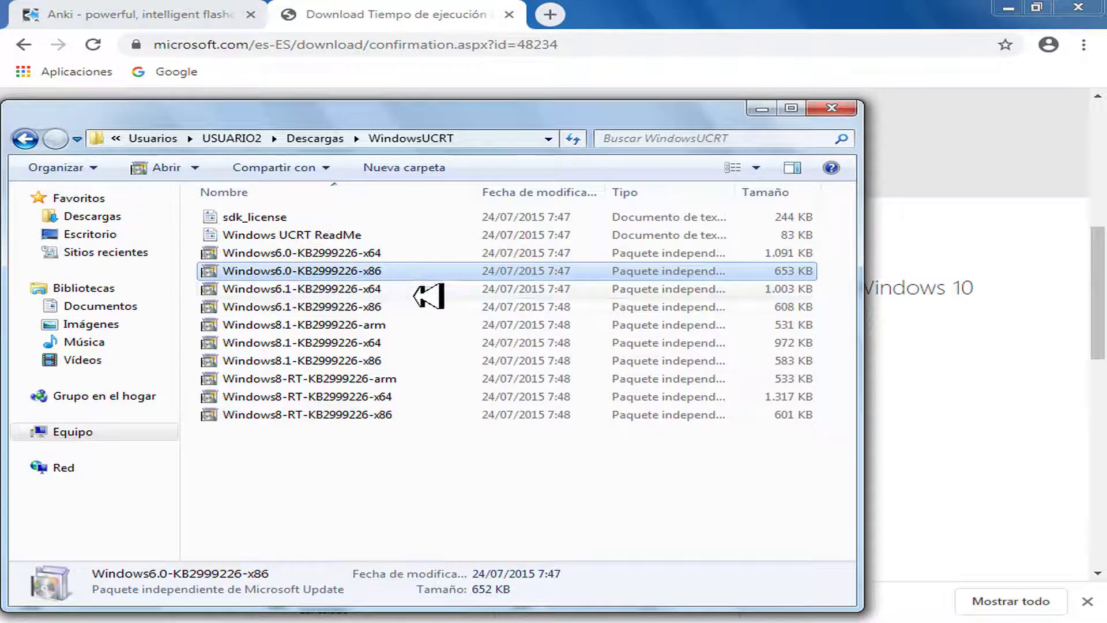
pyautogui.click(390, 309)
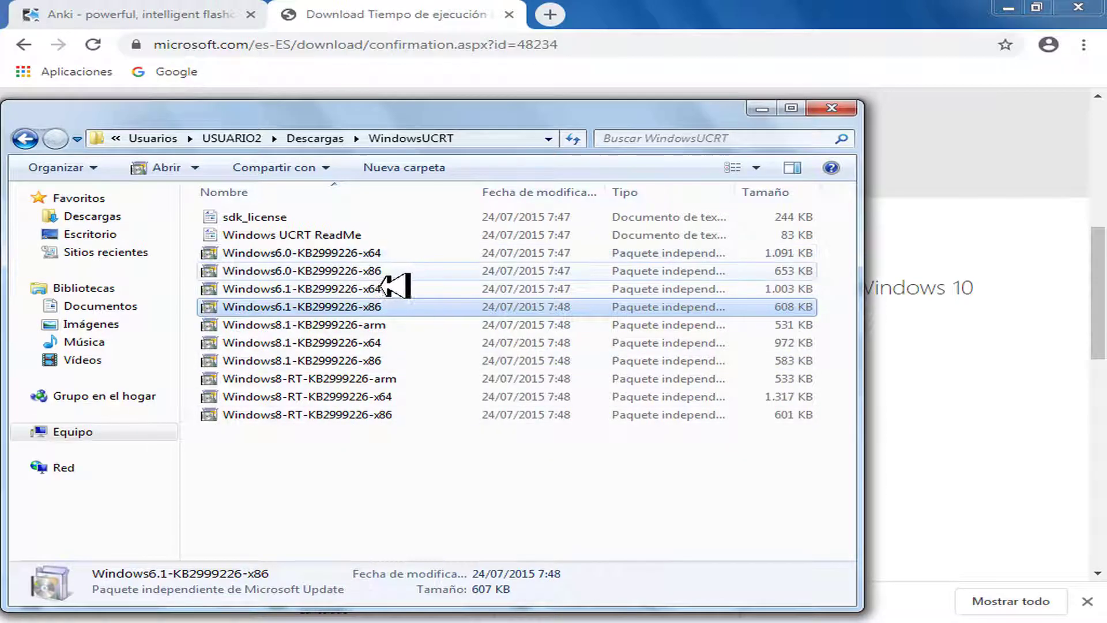
pyautogui.doubleClick(380, 271)
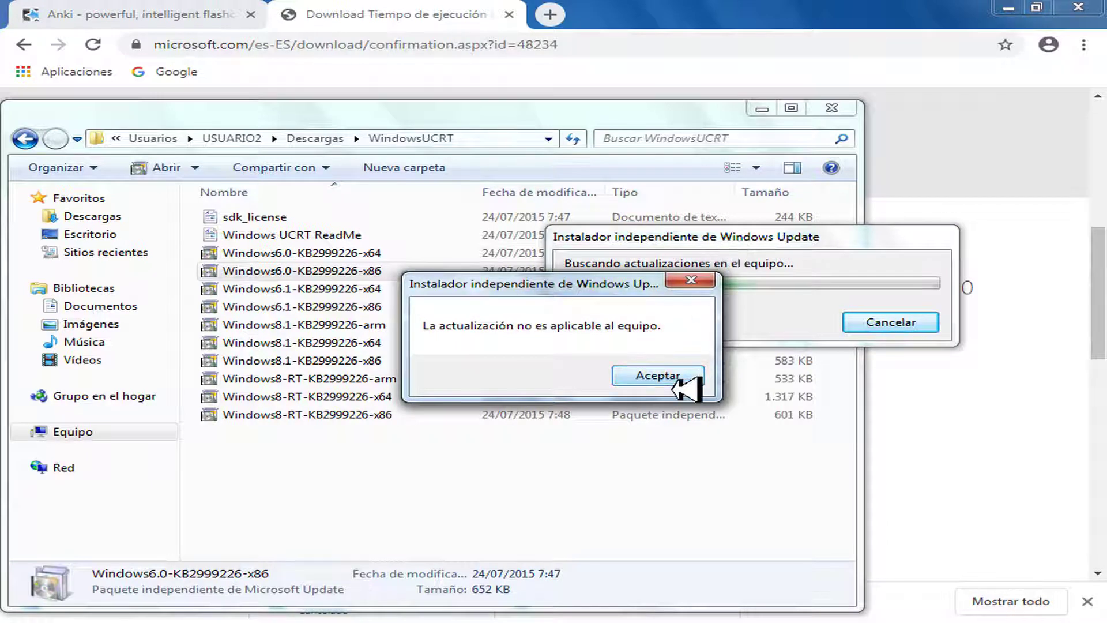
pyautogui.click(684, 382)
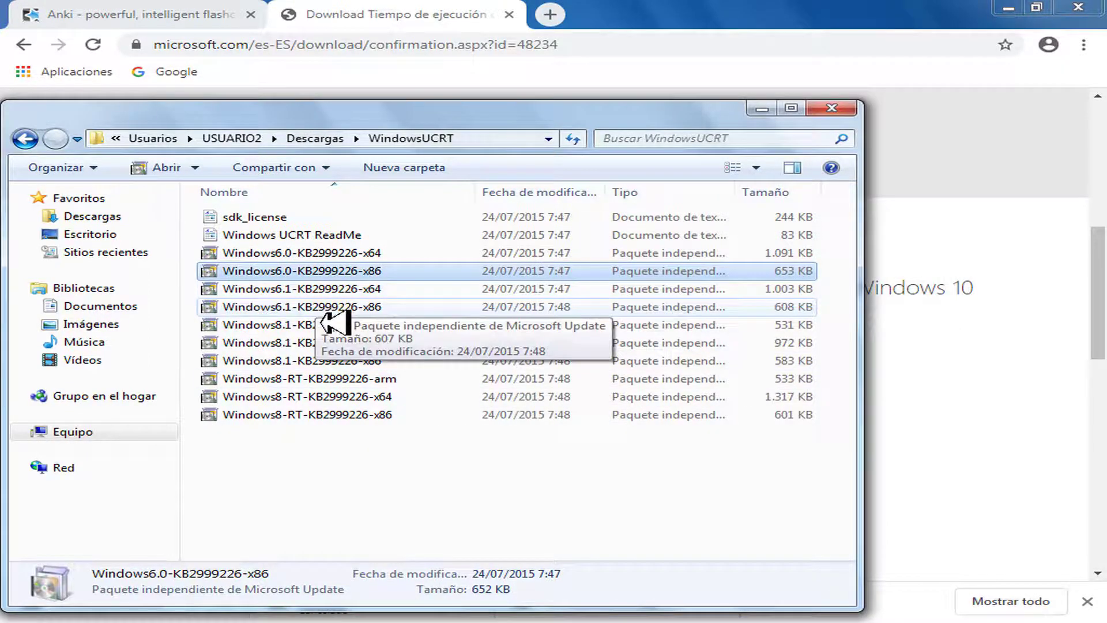
# Install the Windows6.1-KB2999226-x86 update from the WindowsUCRT folder
pyautogui.click(324, 310)
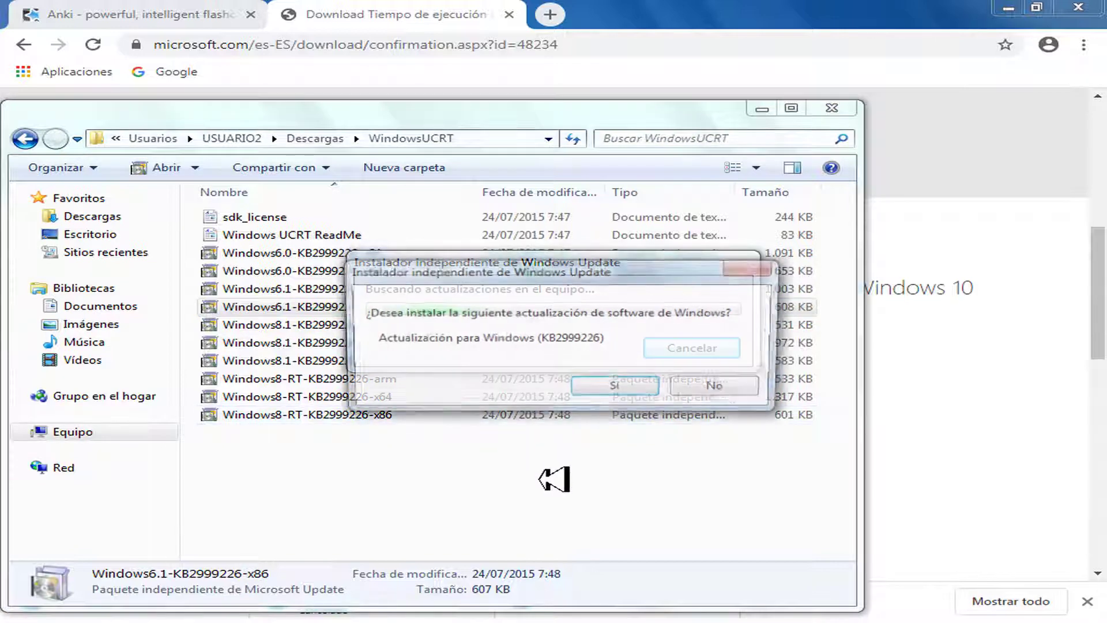
pyautogui.click(622, 396)
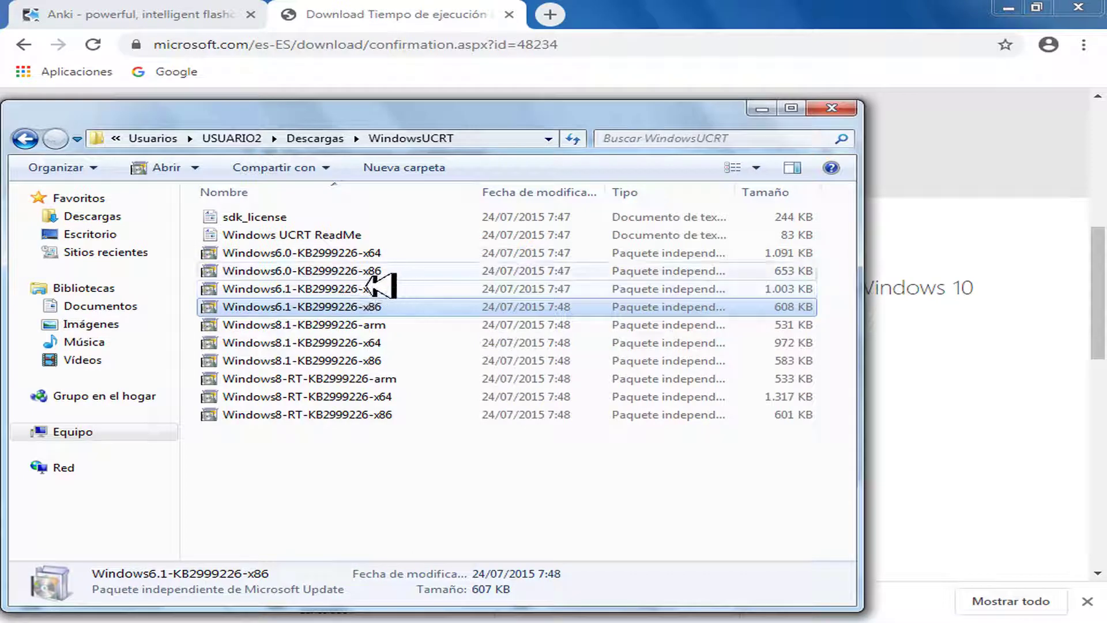
pyautogui.click(381, 272)
pyautogui.click(375, 310)
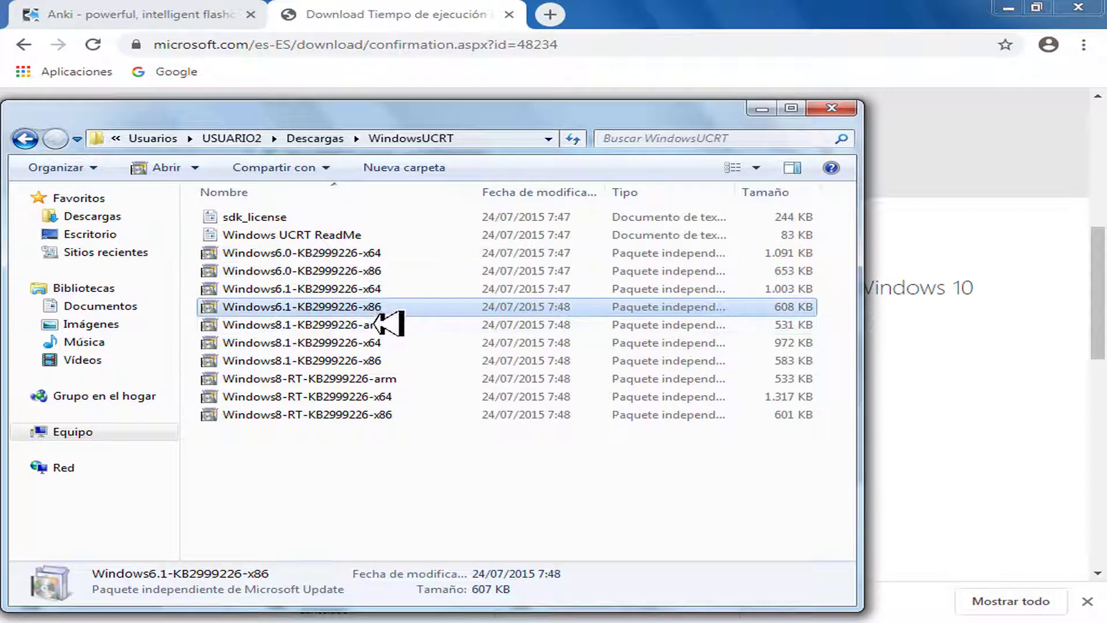
pyautogui.click(381, 272)
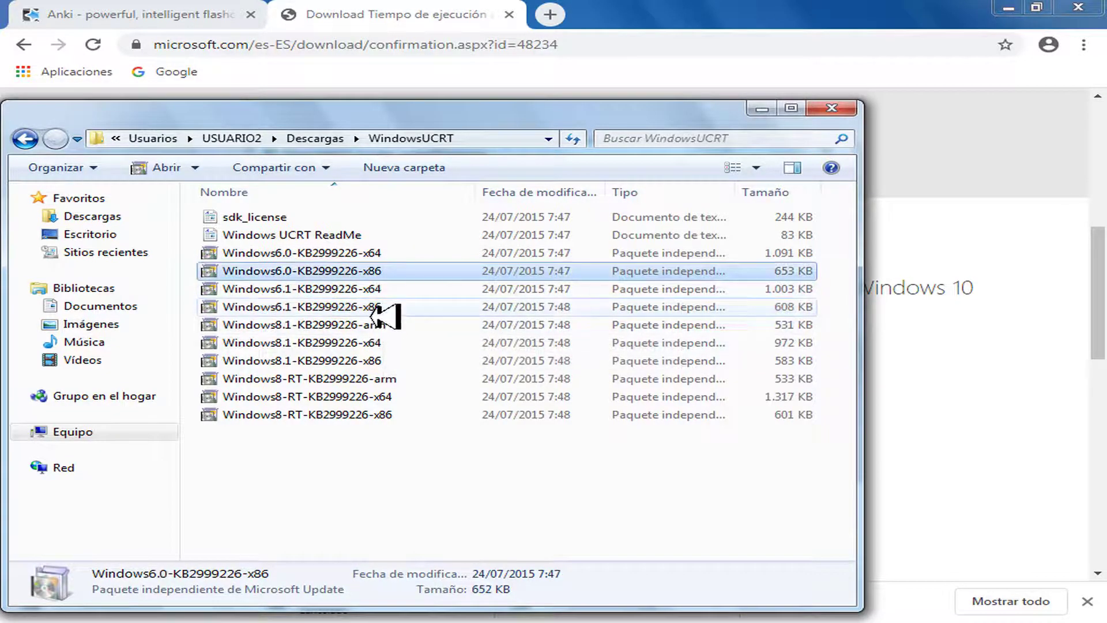
pyautogui.click(374, 310)
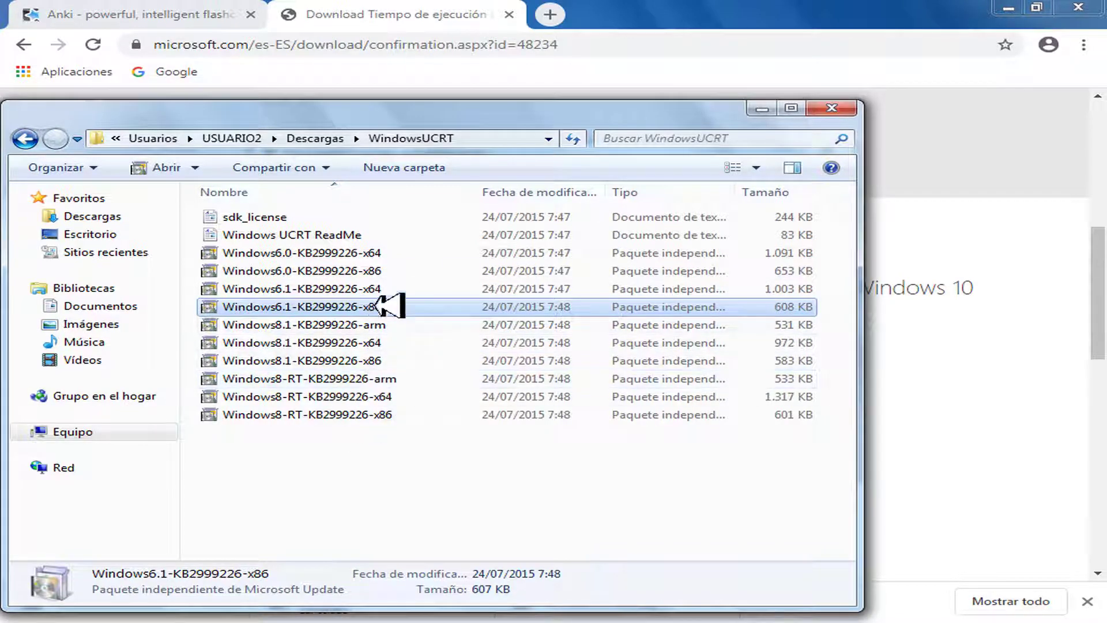
pyautogui.doubleClick(403, 306)
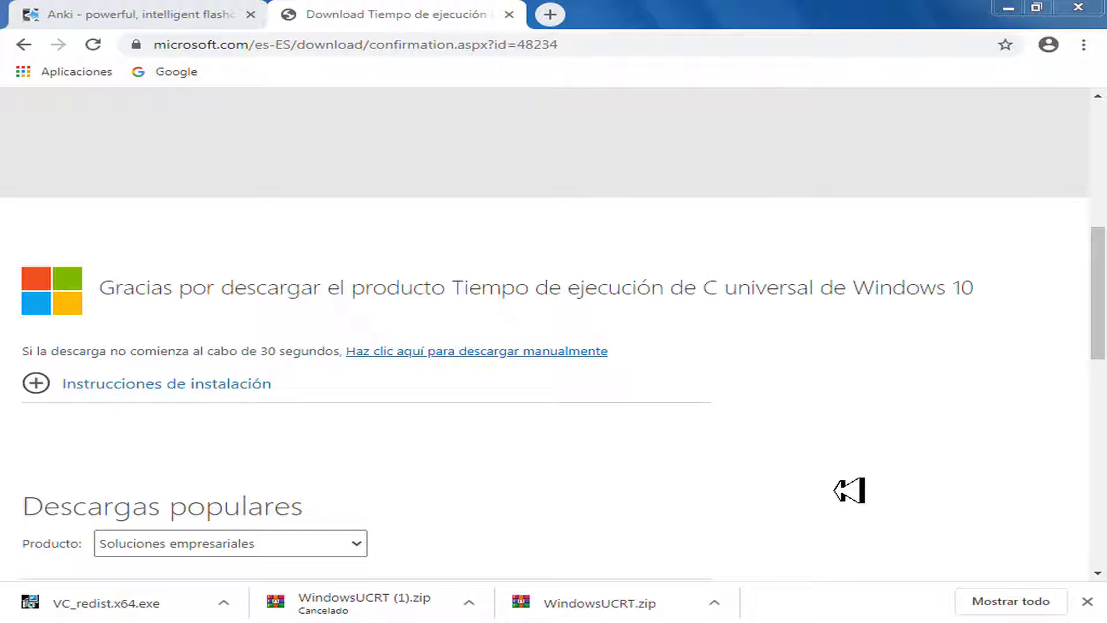
# Return to the Anki download page and try to install the Visual C++ 2017 Redistributable by running the downloaded VC_redist.x64.exe
pyautogui.click(476, 49)
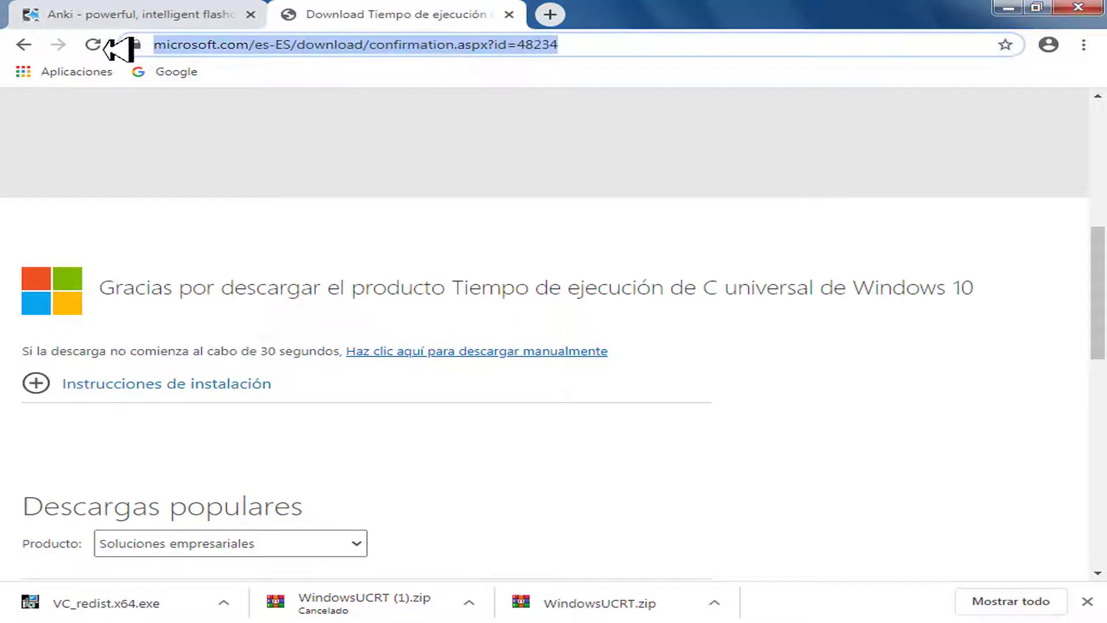
pyautogui.click(124, 17)
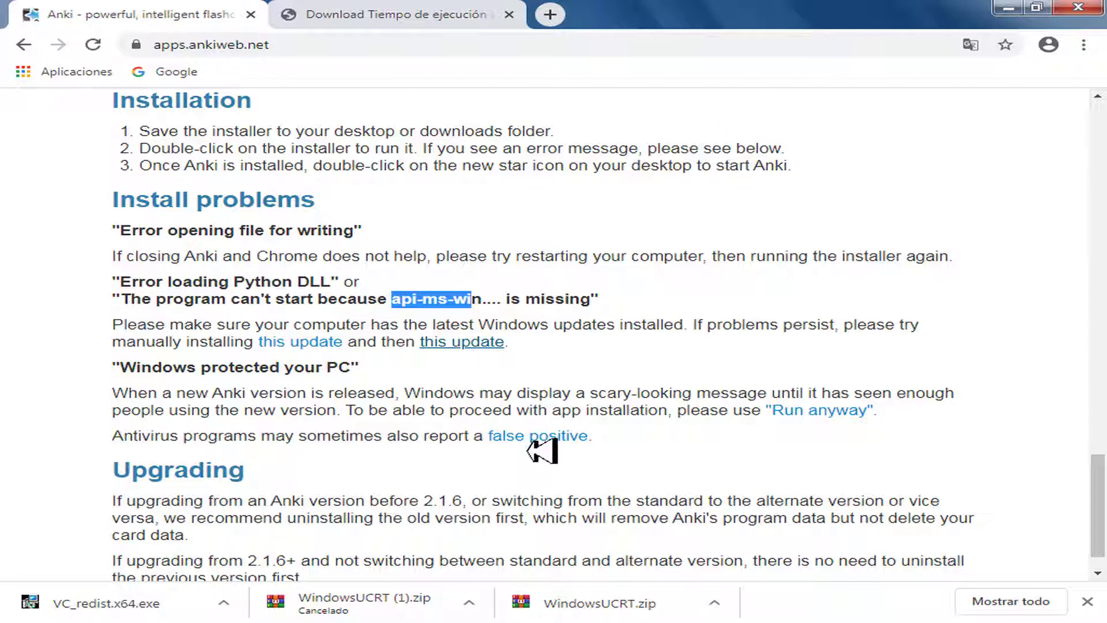
pyautogui.click(430, 383)
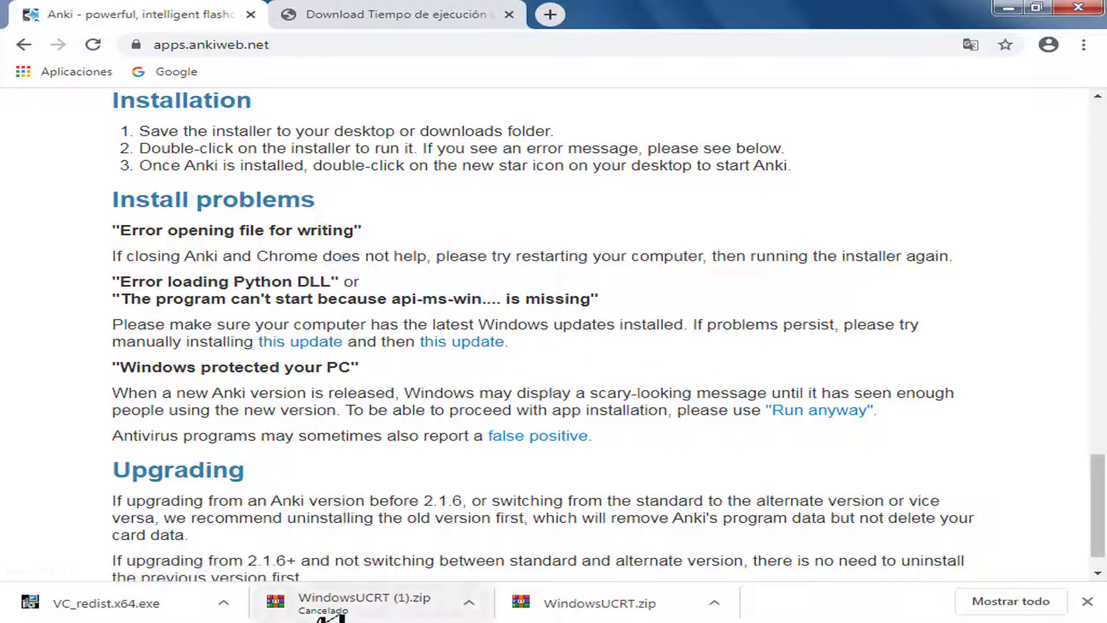
pyautogui.click(112, 610)
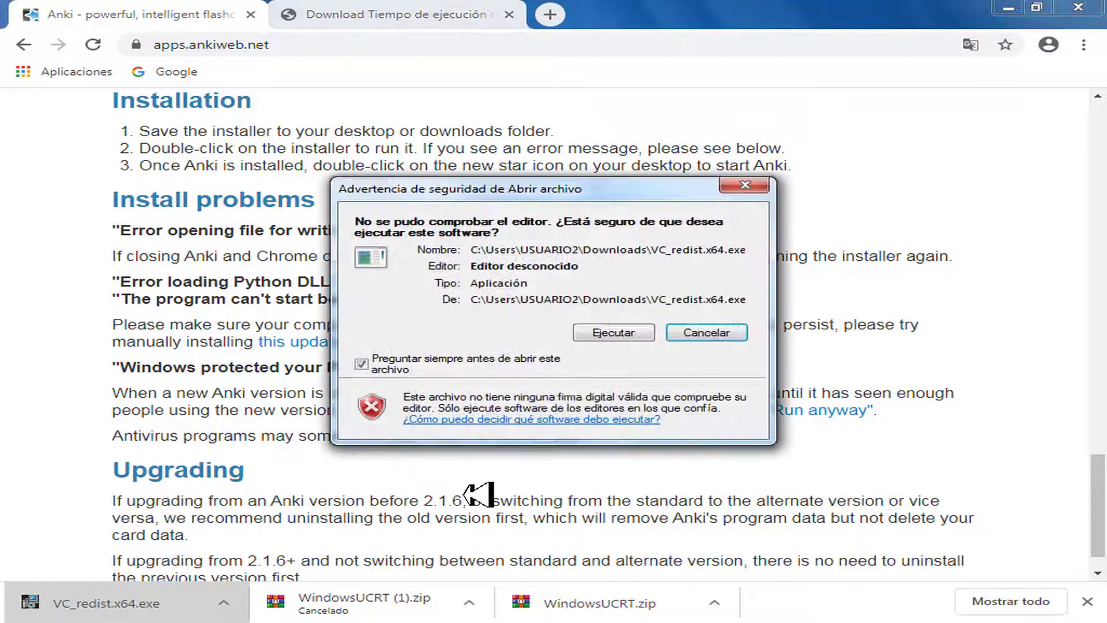
pyautogui.click(617, 336)
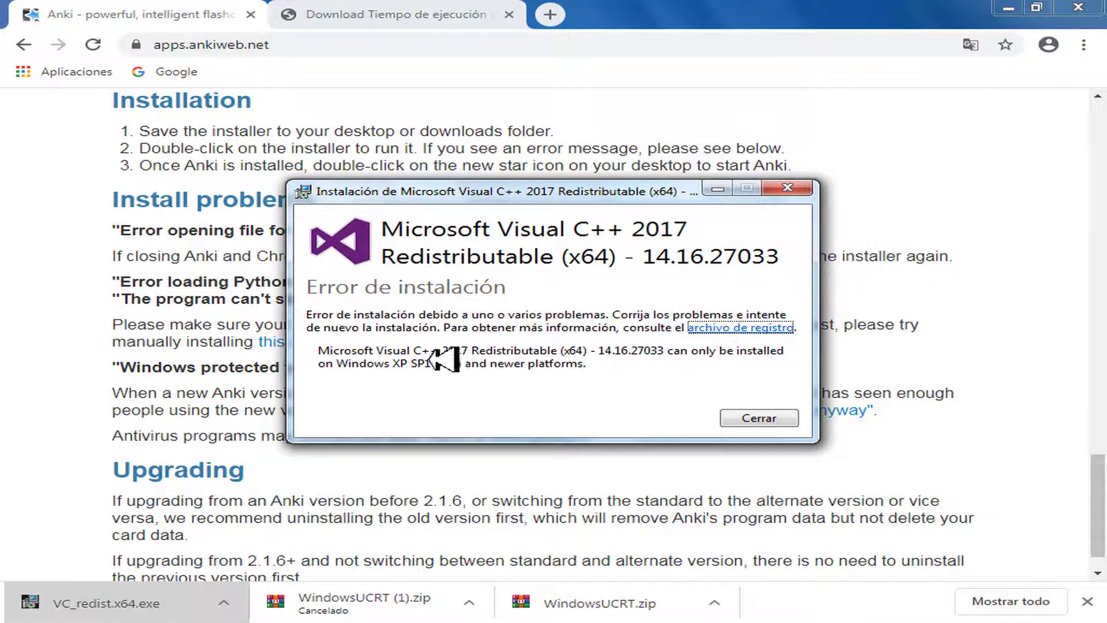
# Move the Visual C++ 2017 Redistributable (x64) setup window aside to check the page's update links, and close the failed setup
pyautogui.moveTo(513, 196); pyautogui.dragTo(572, 296)
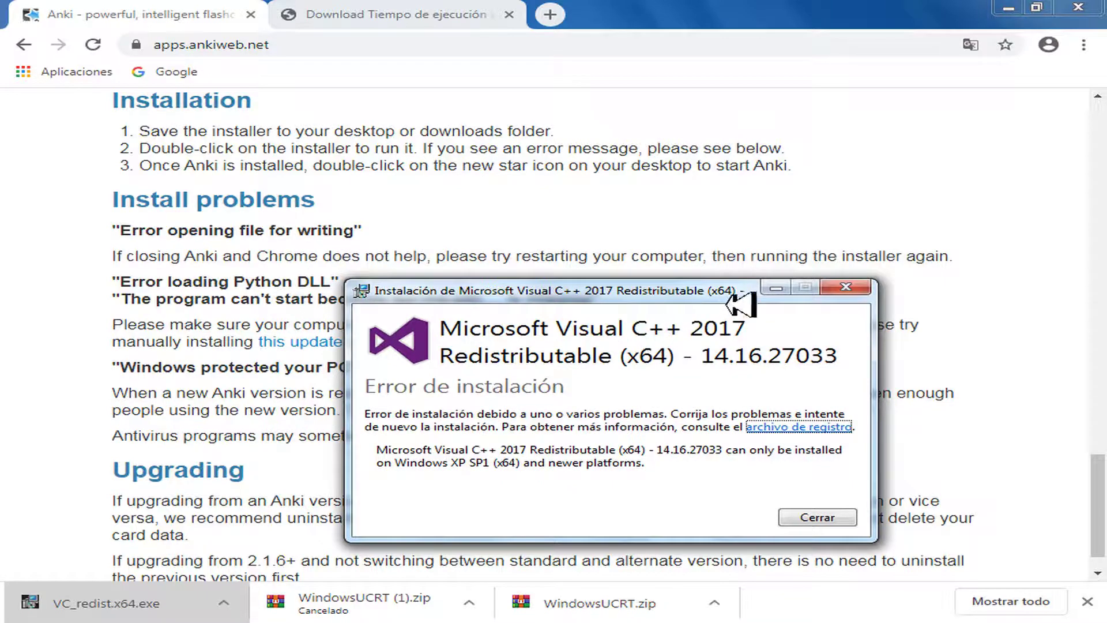
pyautogui.moveTo(690, 302); pyautogui.dragTo(679, 421)
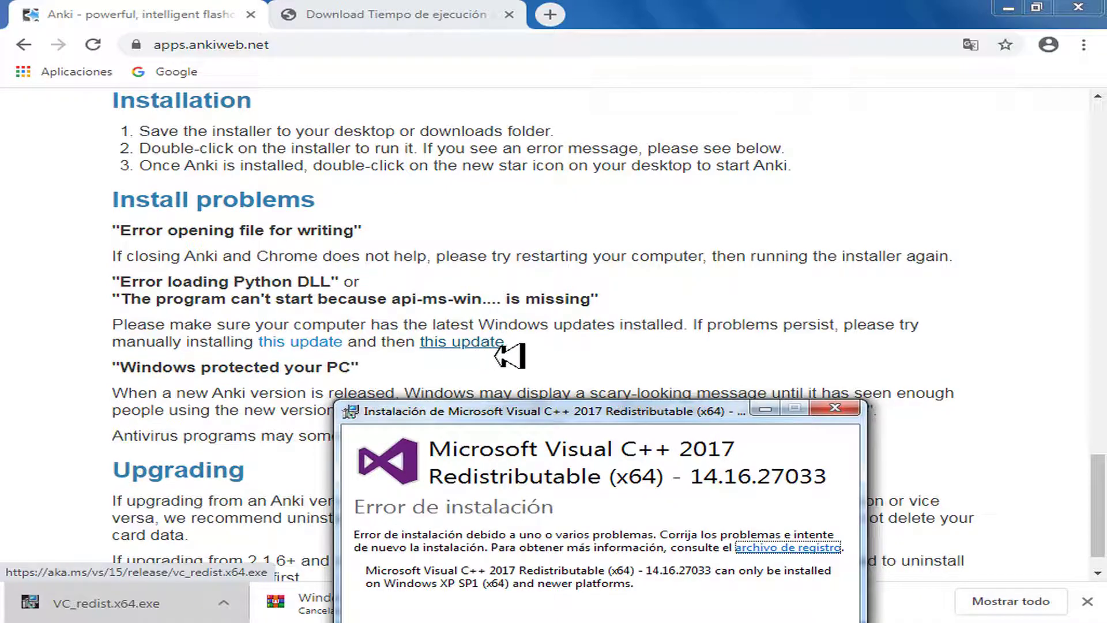
pyautogui.moveTo(611, 413); pyautogui.dragTo(564, 252)
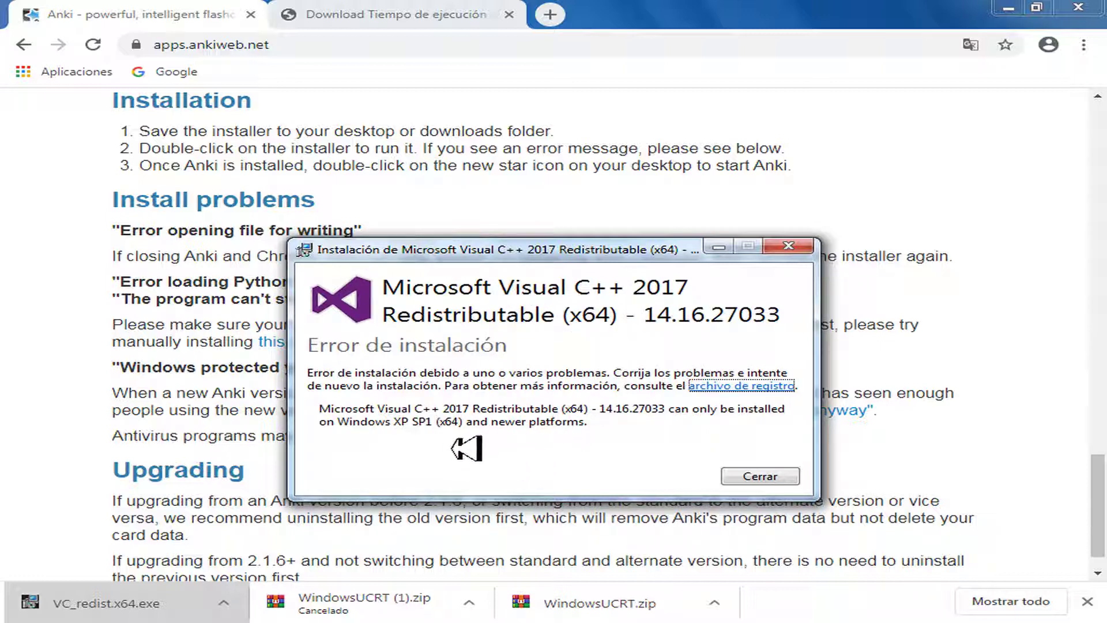
pyautogui.click(768, 477)
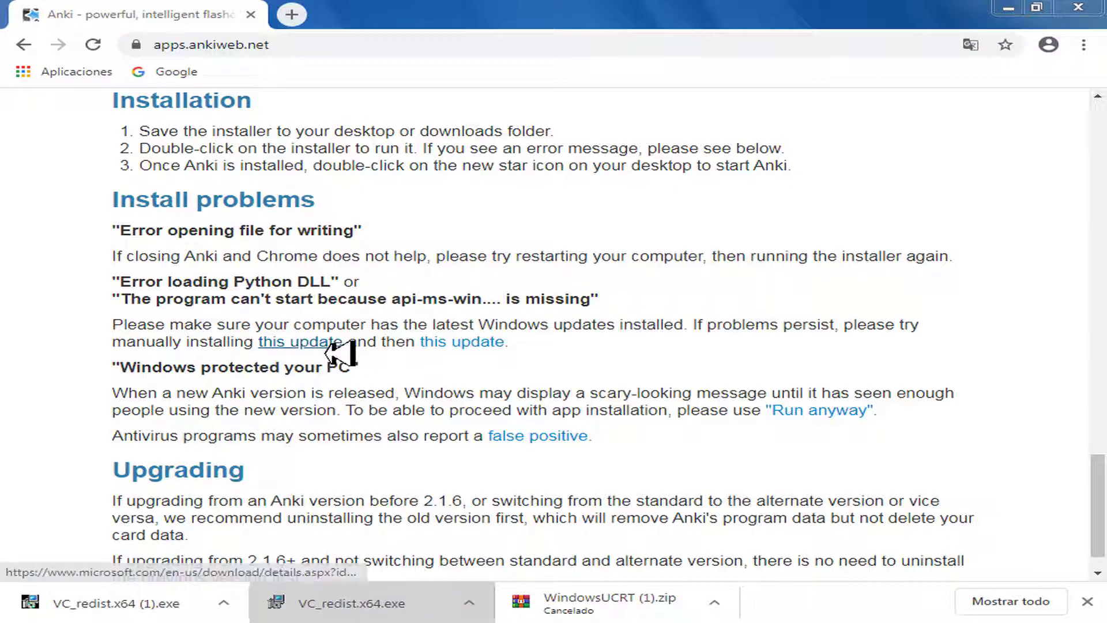
# Check Anki's fatal error dialog on the desktop and move it aside to consult the download page's install problem instructions
pyautogui.click(1009, 8)
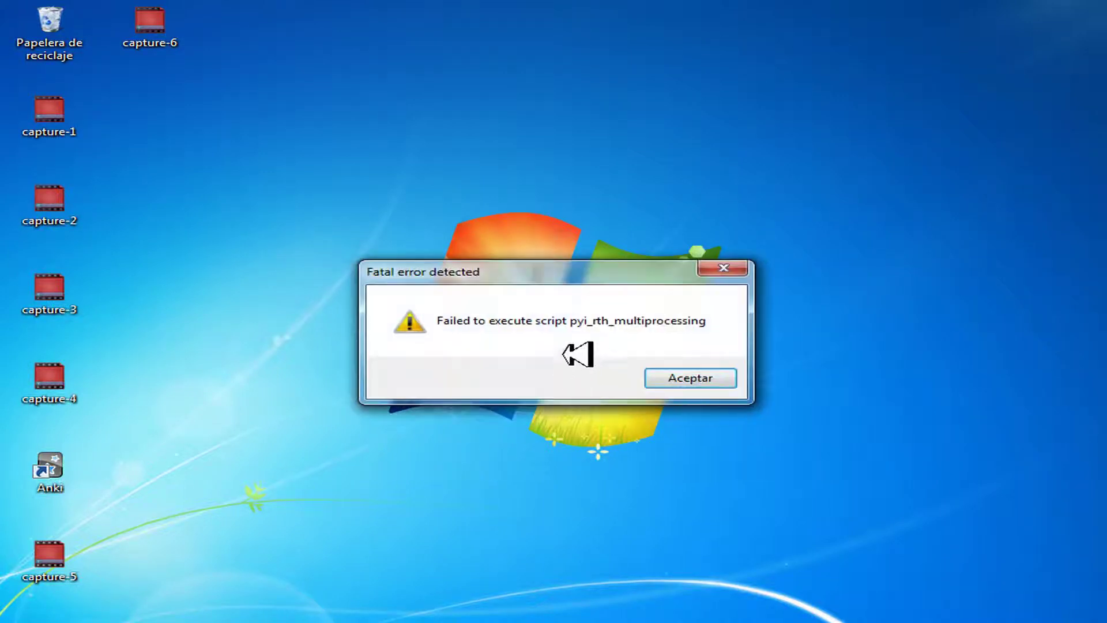
pyautogui.moveTo(551, 286); pyautogui.dragTo(606, 427)
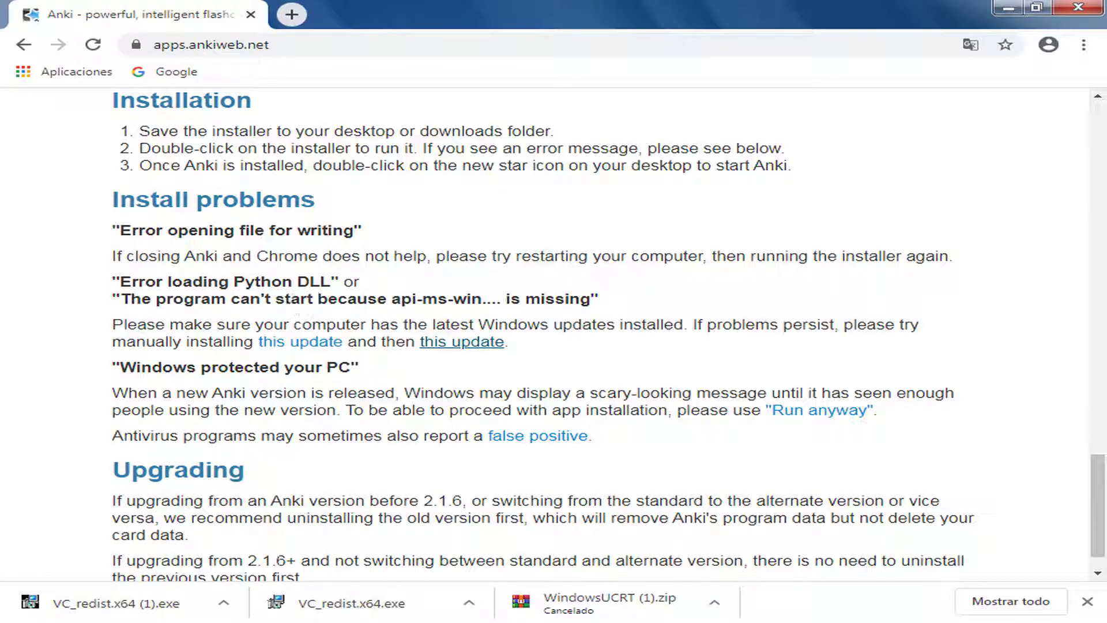
pyautogui.moveTo(599, 404); pyautogui.dragTo(585, 609)
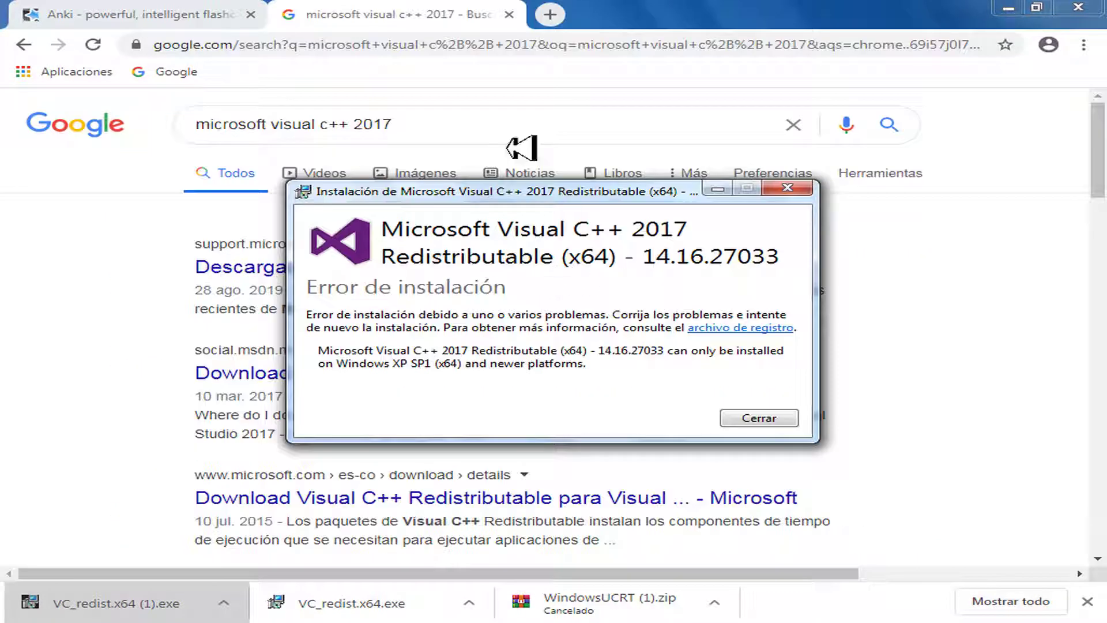
# Search Google for "microsoft visual c++ 2017 redistributable (x86) download" and open Microsoft's support article on the latest Visual C++ downloads
pyautogui.click(449, 126)
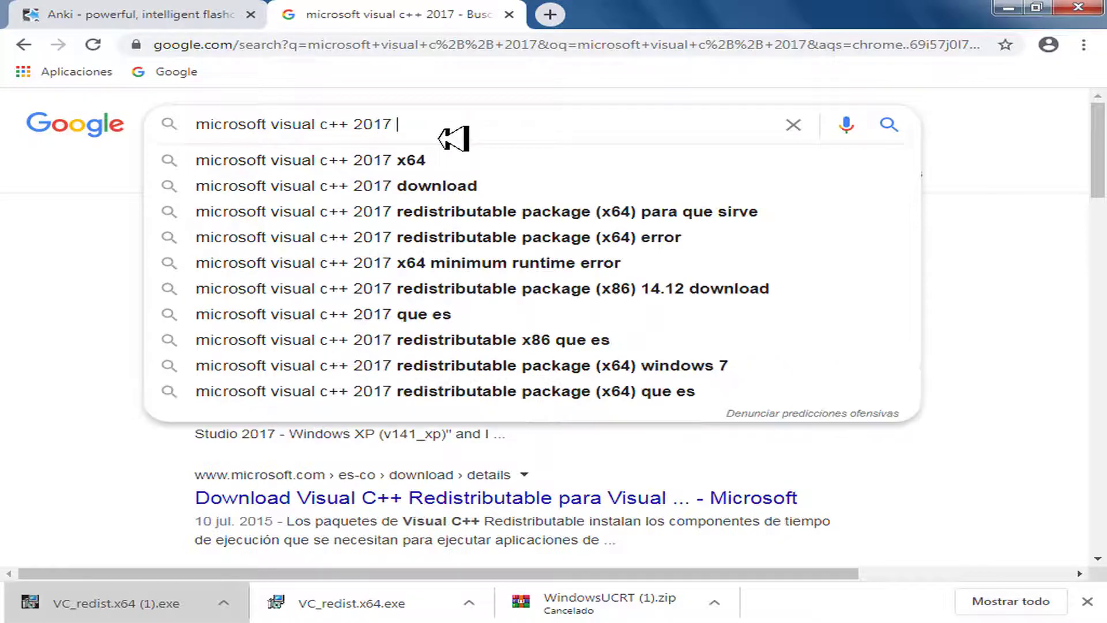
pyautogui.click(329, 215)
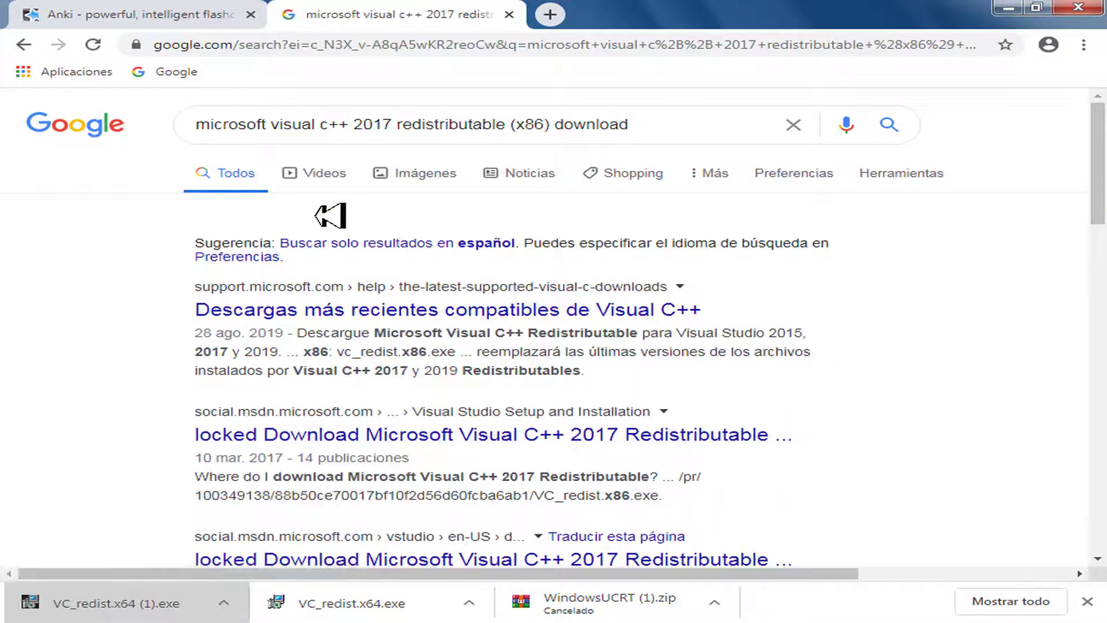
pyautogui.click(430, 312)
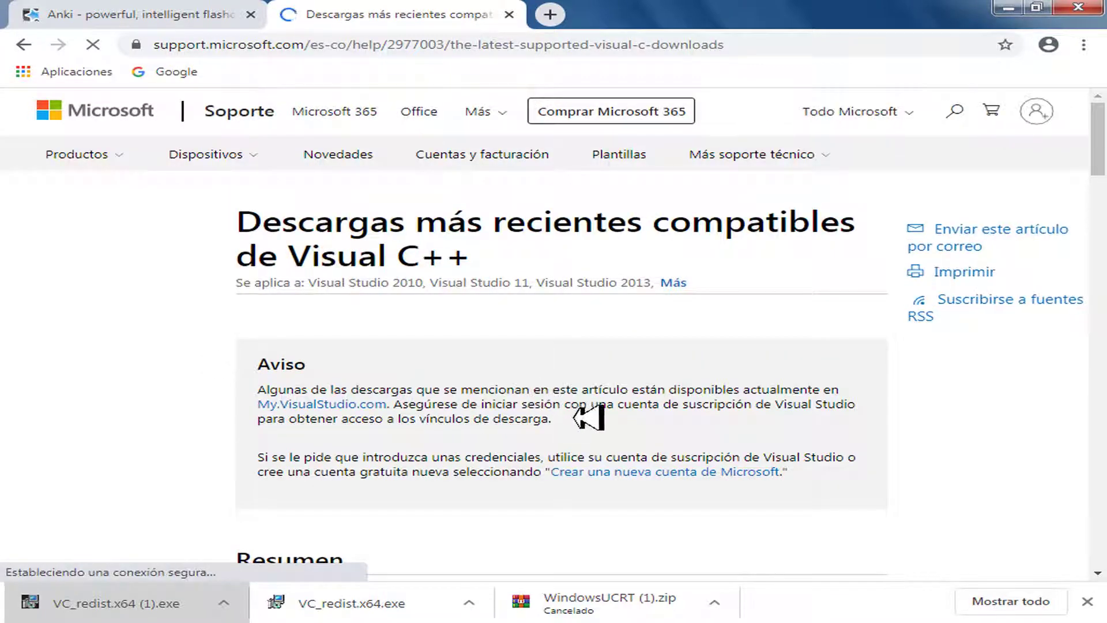
# Download vc_redist.x86.exe from the article's Visual Studio 2015, 2017 and 2019 section
pyautogui.scroll(-3, 575, 416)
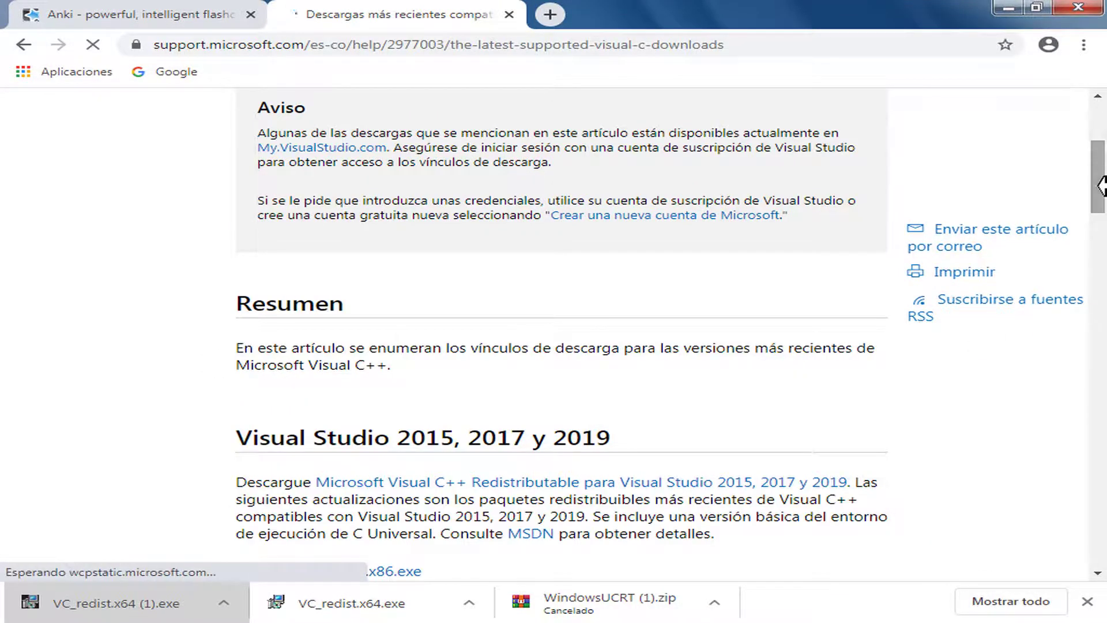
pyautogui.moveTo(1098, 185); pyautogui.dragTo(1104, 222)
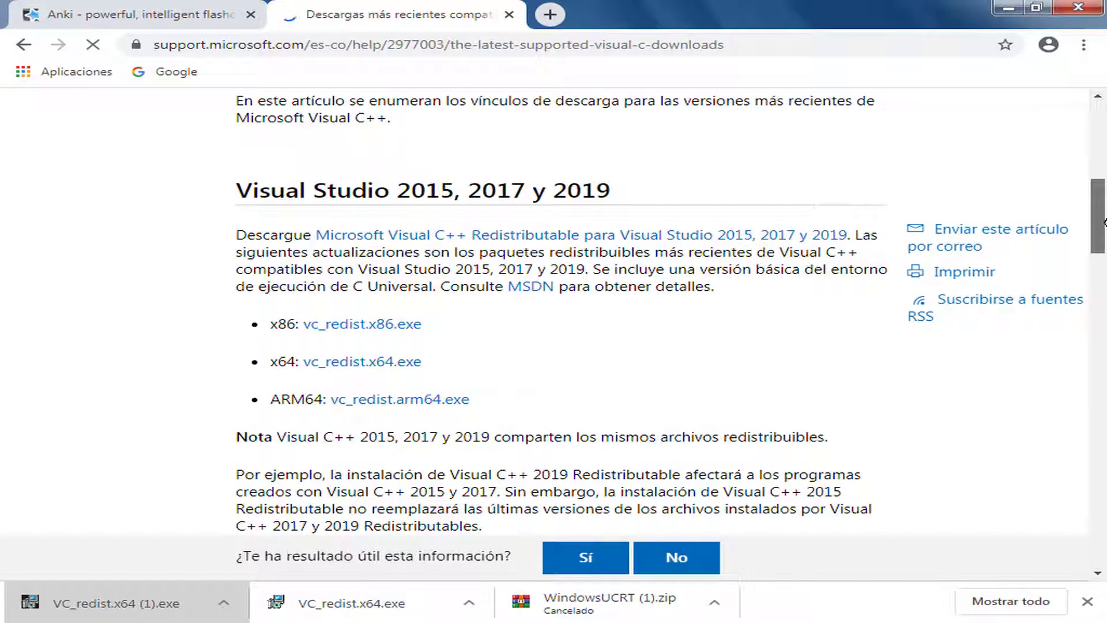
pyautogui.click(382, 327)
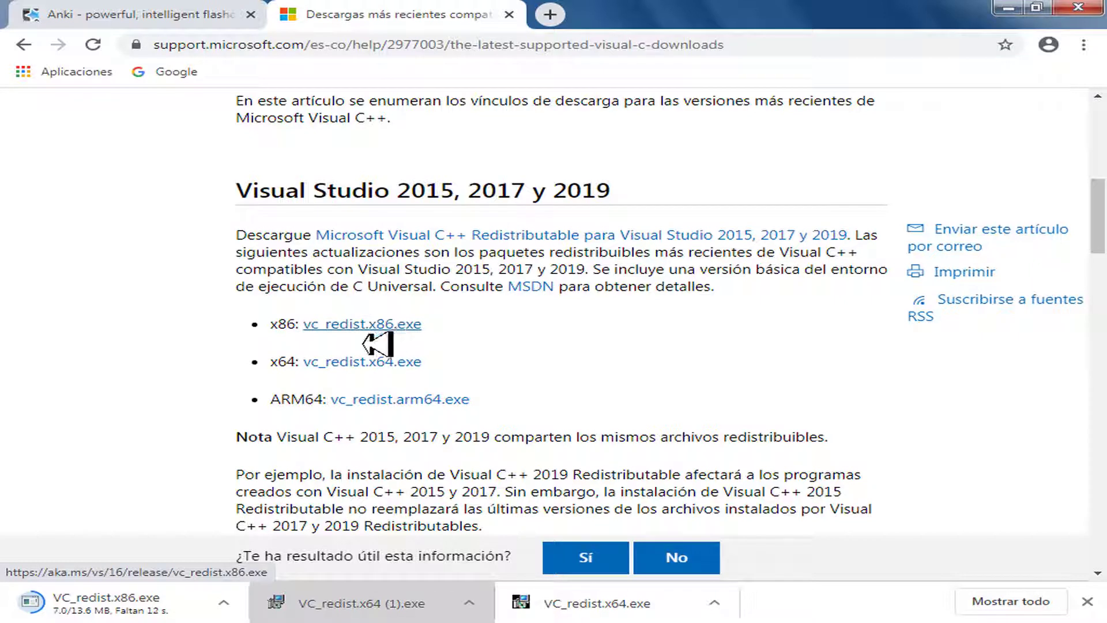
pyautogui.click(369, 327)
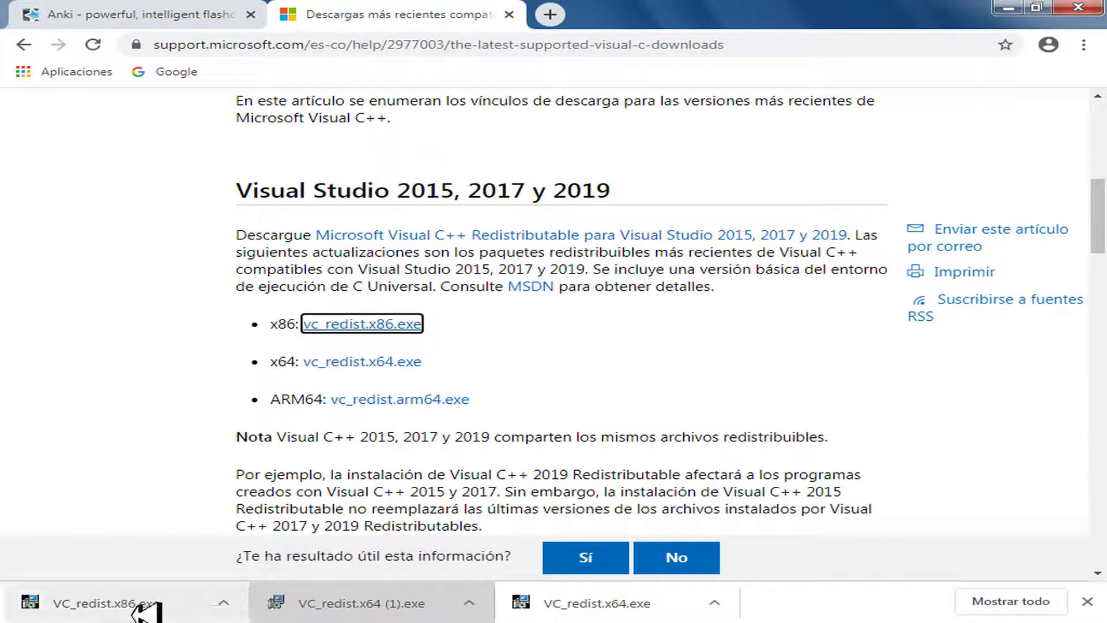
# Run the downloaded VC_redist.x86.exe, accept the licence terms and install the Microsoft Visual C++ 2015-2019 Redistributable (x86)
pyautogui.click(138, 610)
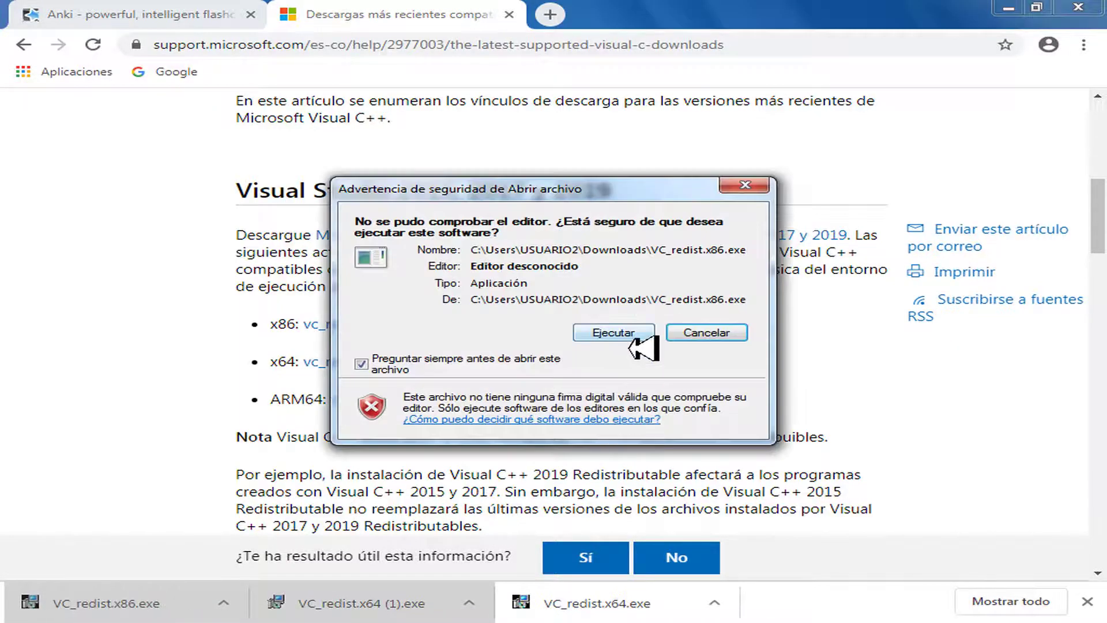
pyautogui.click(631, 340)
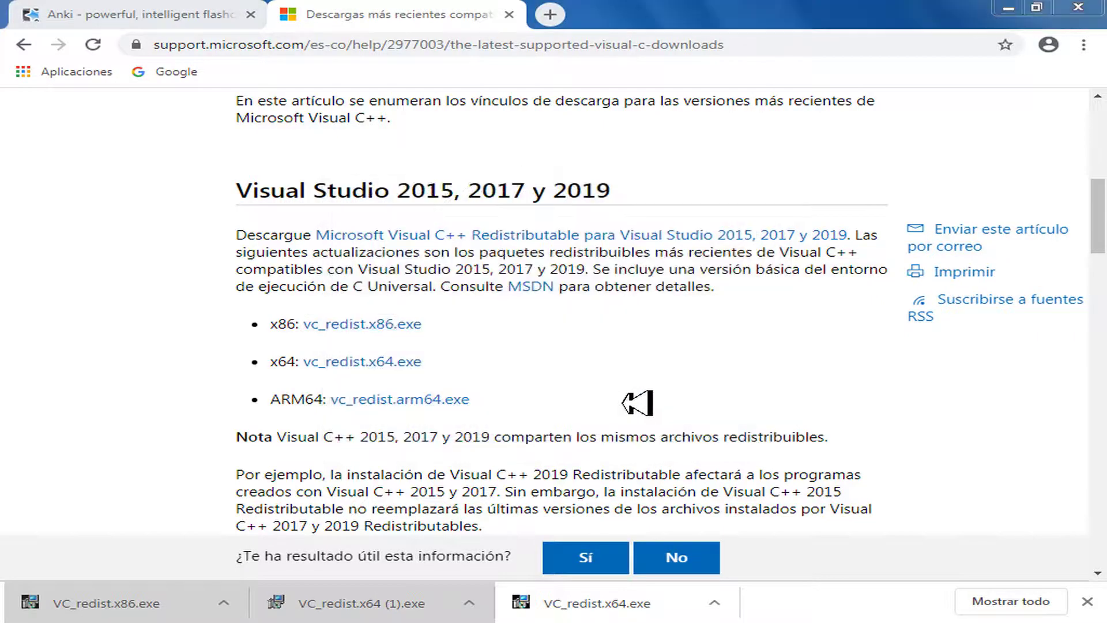
pyautogui.click(313, 389)
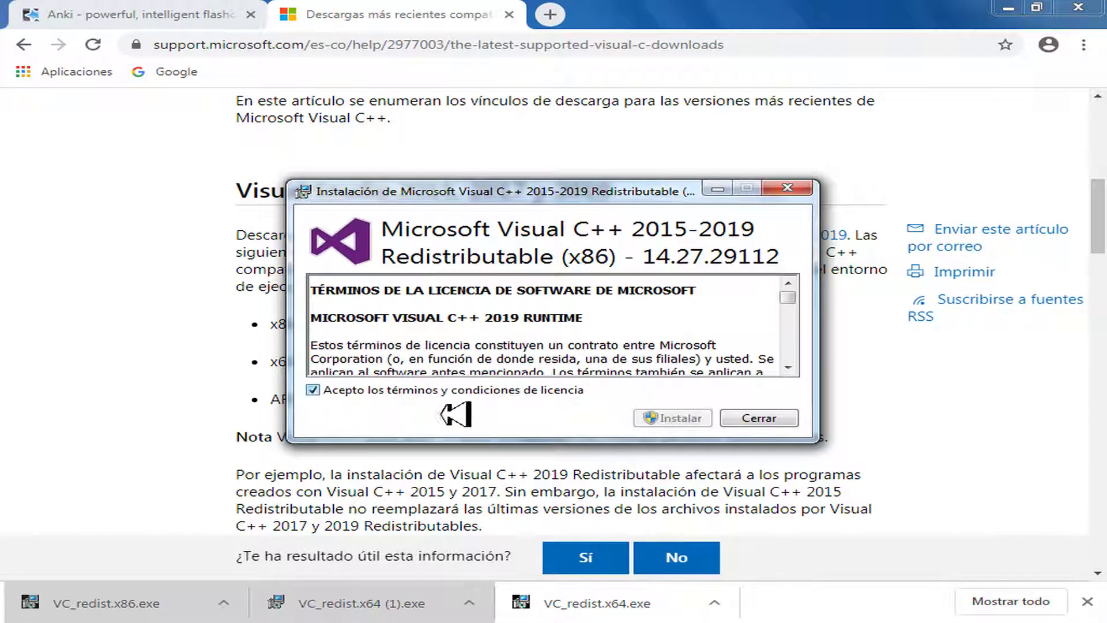
pyautogui.click(690, 420)
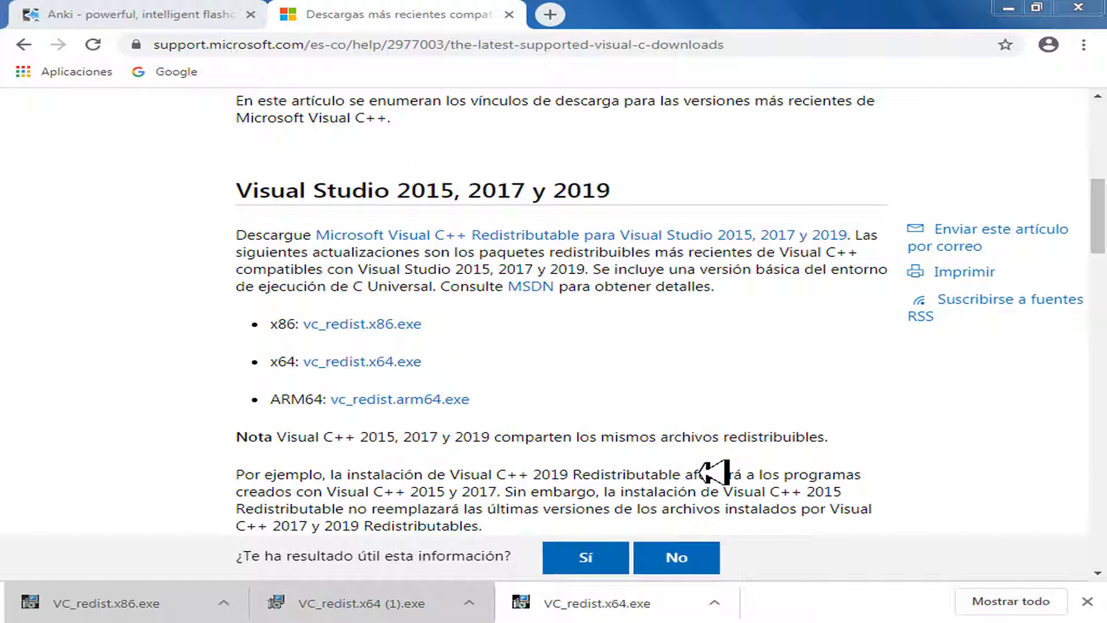
# Try launching Anki from the installed programs list, dismiss the fatal error dialog, and retry from the desktop shortcut
pyautogui.press('super')
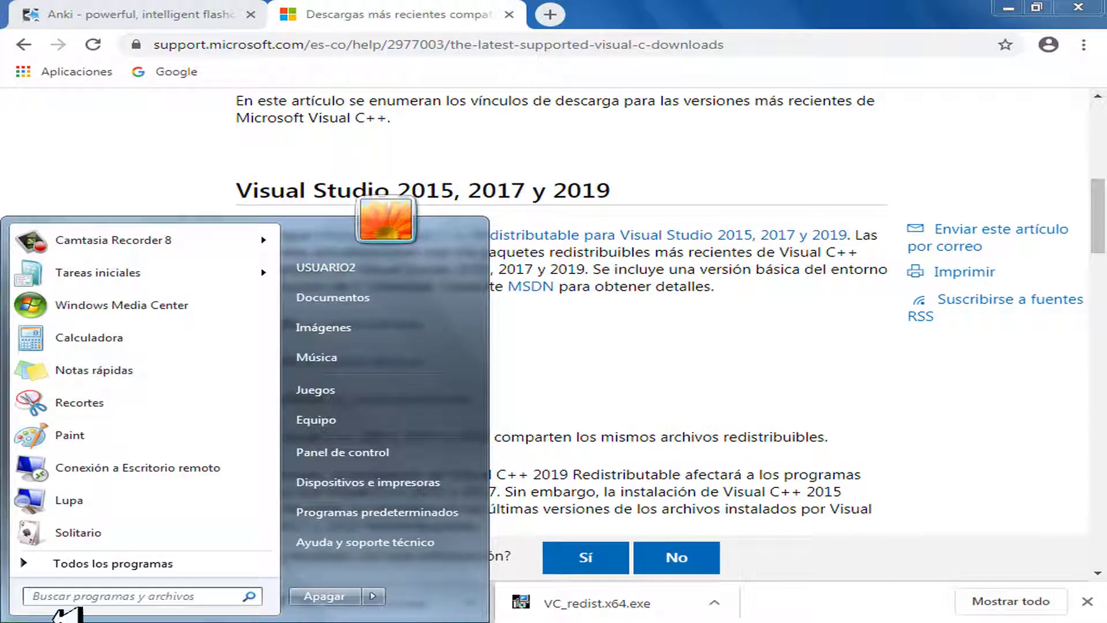
pyautogui.click(49, 571)
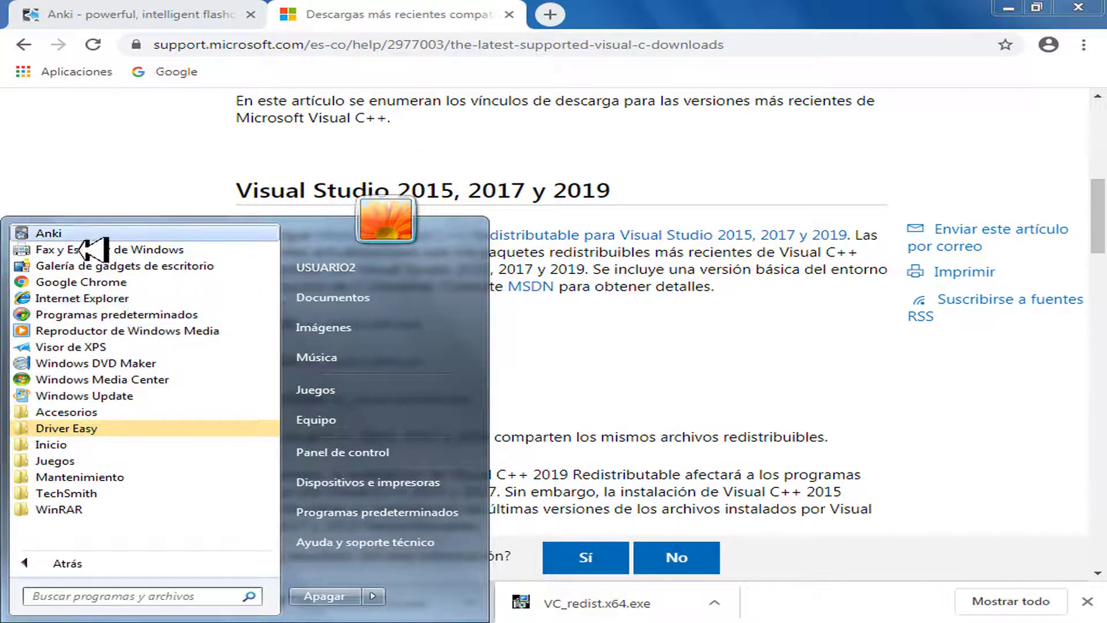
pyautogui.press('super')
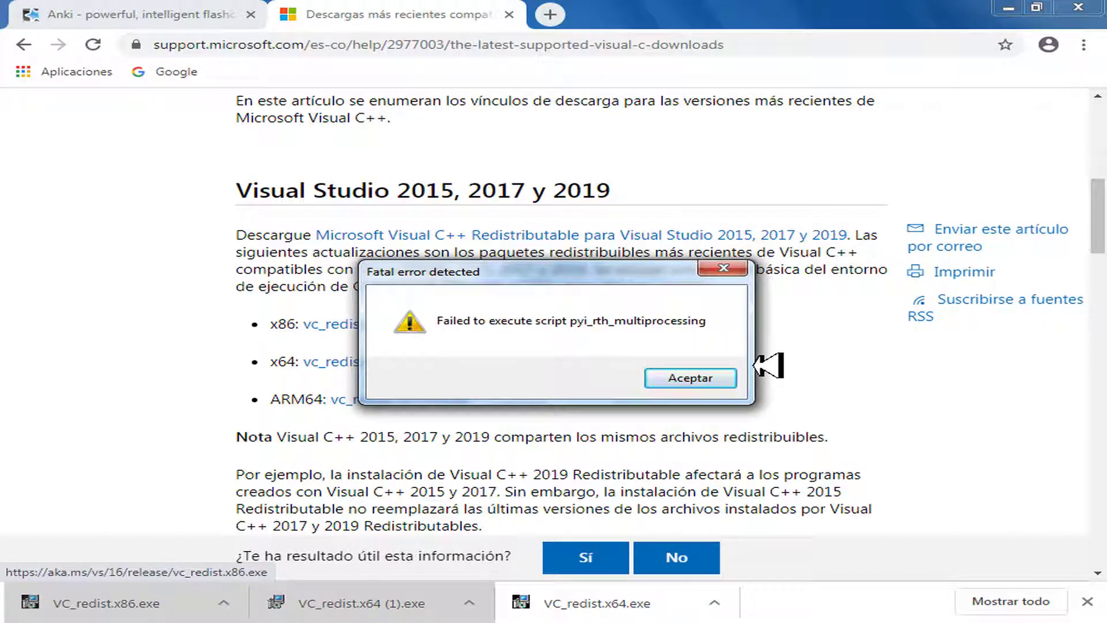
pyautogui.moveTo(597, 279); pyautogui.dragTo(693, 265)
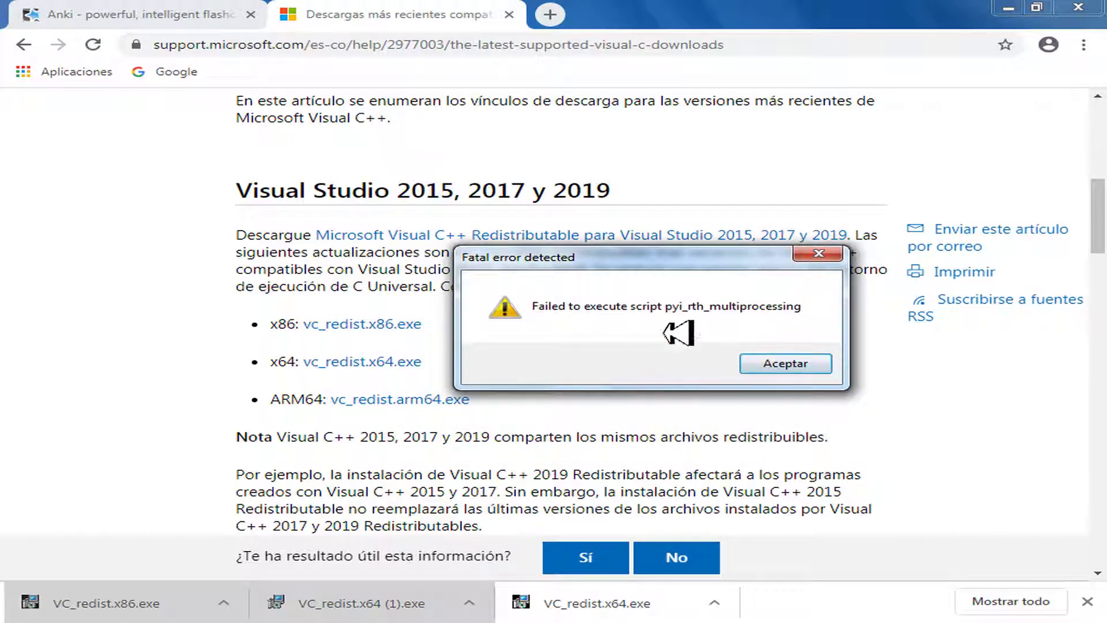
pyautogui.click(796, 368)
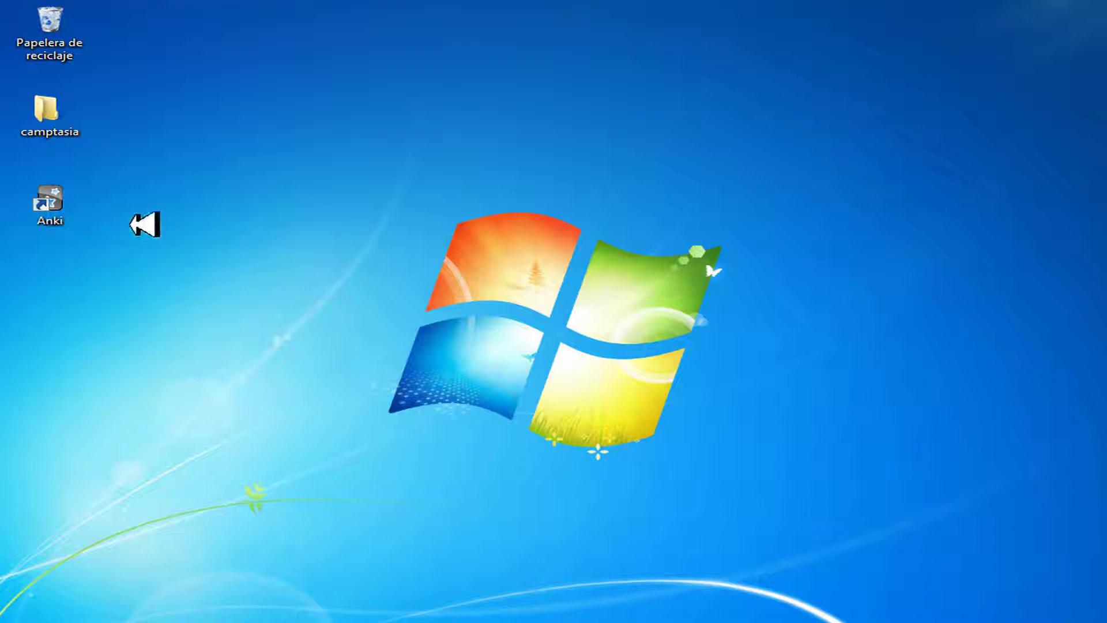
pyautogui.doubleClick(47, 219)
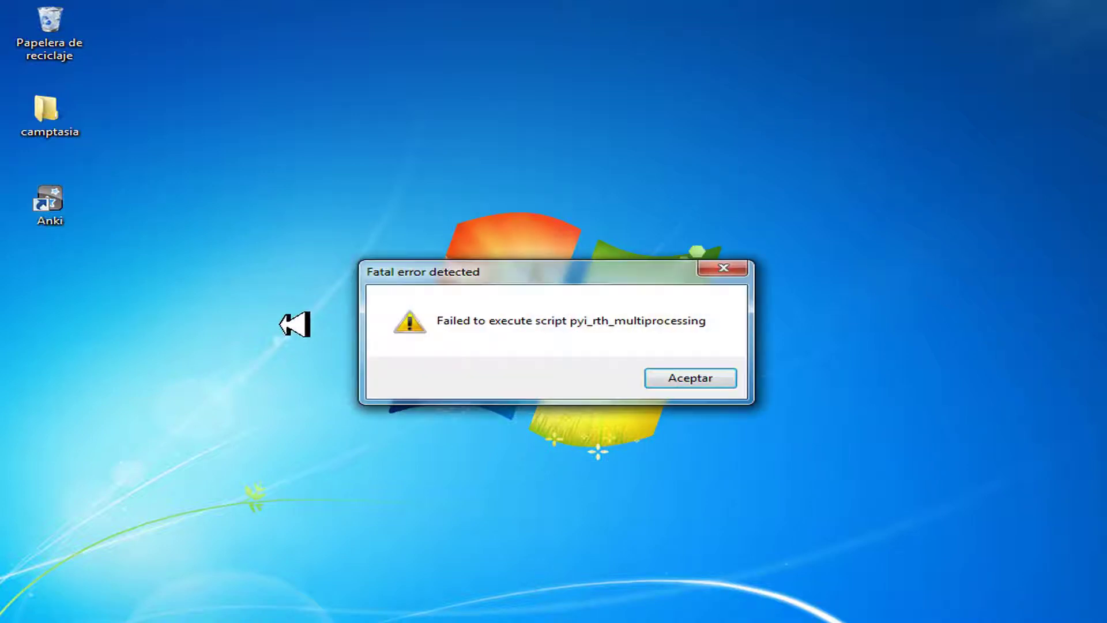
pyautogui.moveTo(603, 272); pyautogui.dragTo(502, 198)
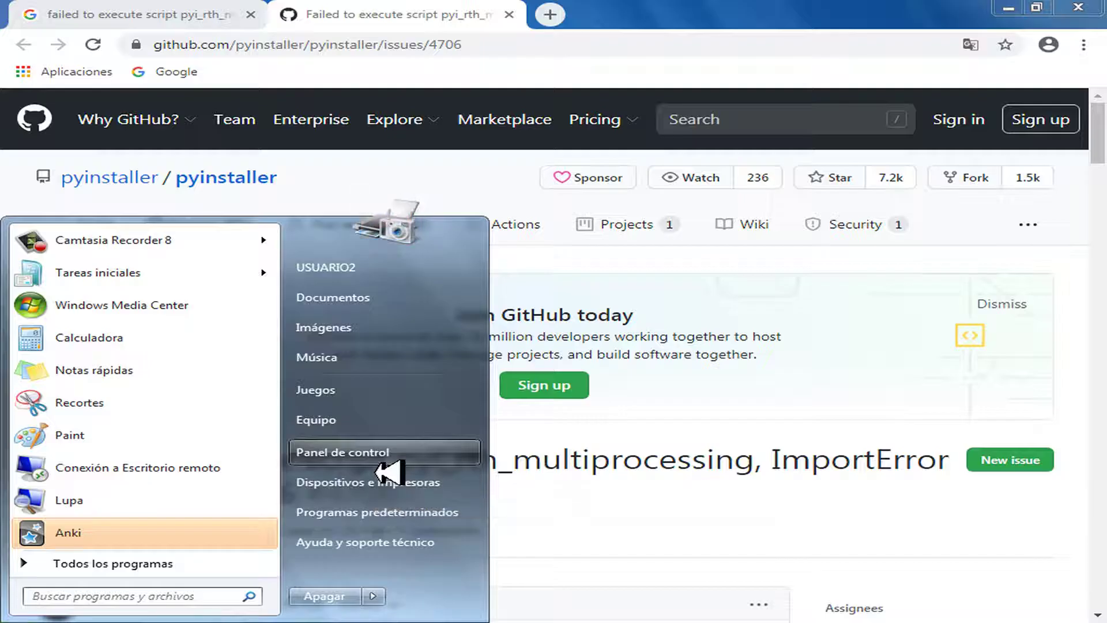
# Open Windows Update from the Control Panel, check for updates and install the new Windows Update software
pyautogui.rightClick(377, 458)
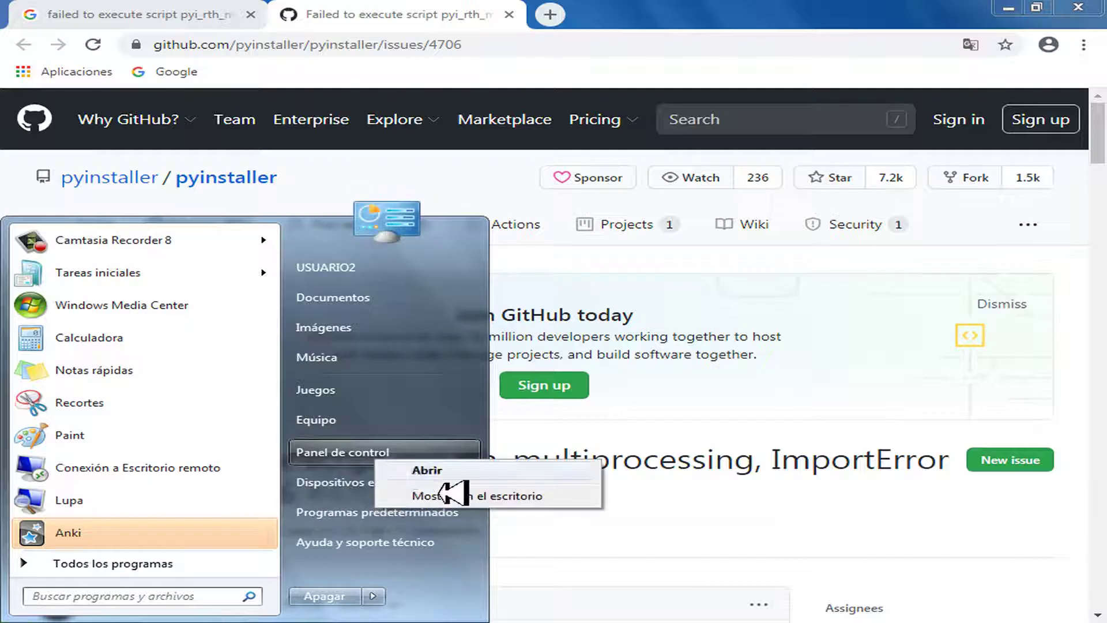
pyautogui.press('Escape')
pyautogui.press('Escape')
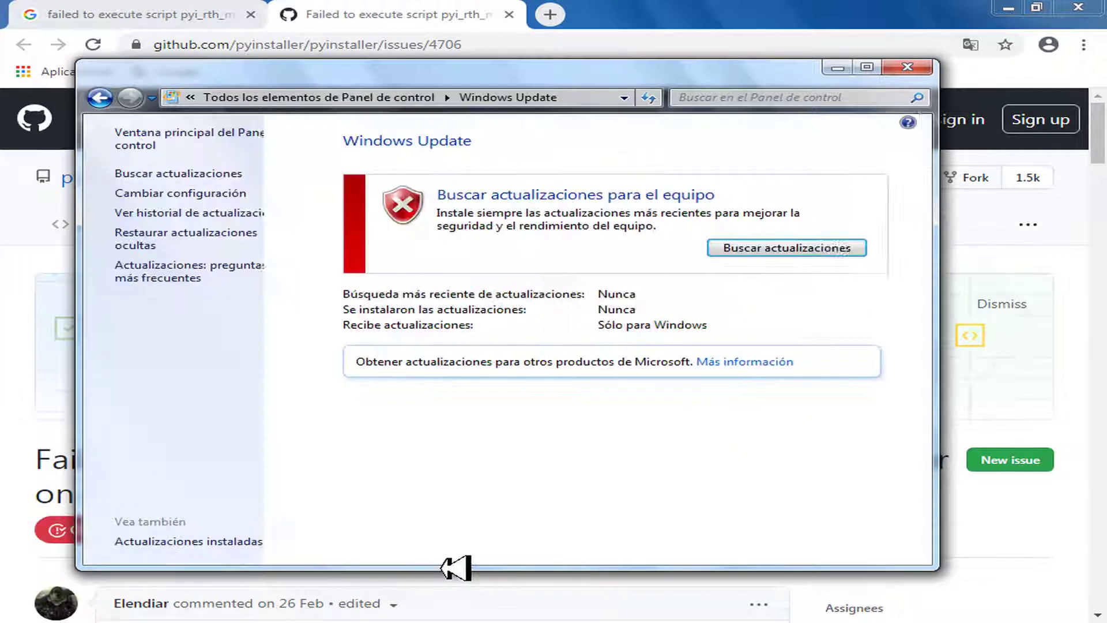
pyautogui.click(772, 254)
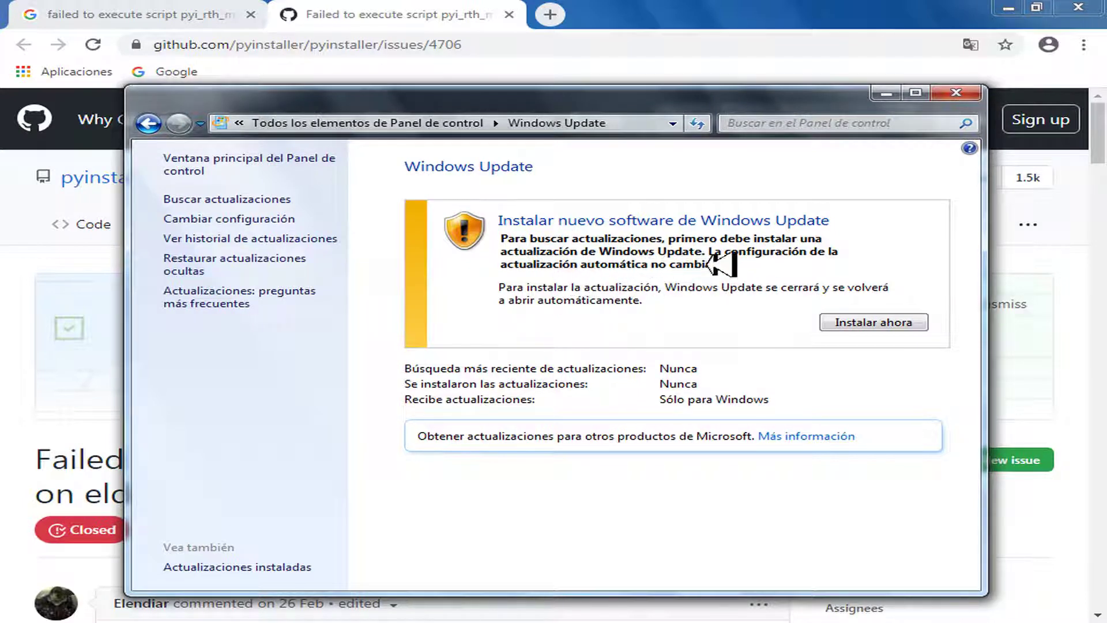
pyautogui.click(874, 328)
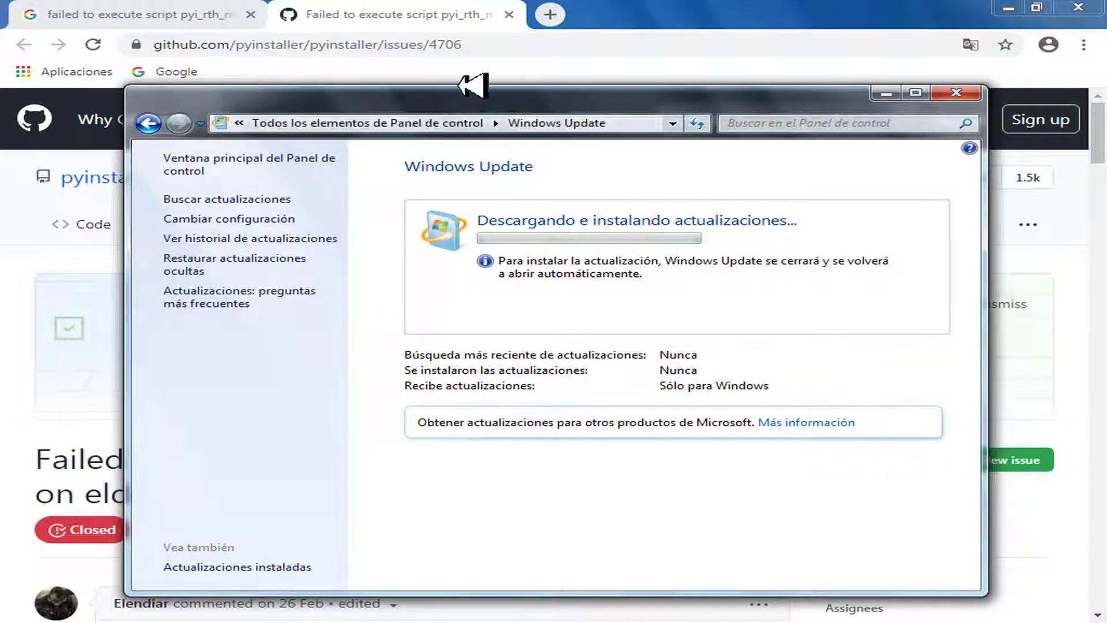
# Close the GitHub issue page and reposition the Windows Update window beside the desktop icons
pyautogui.click(509, 15)
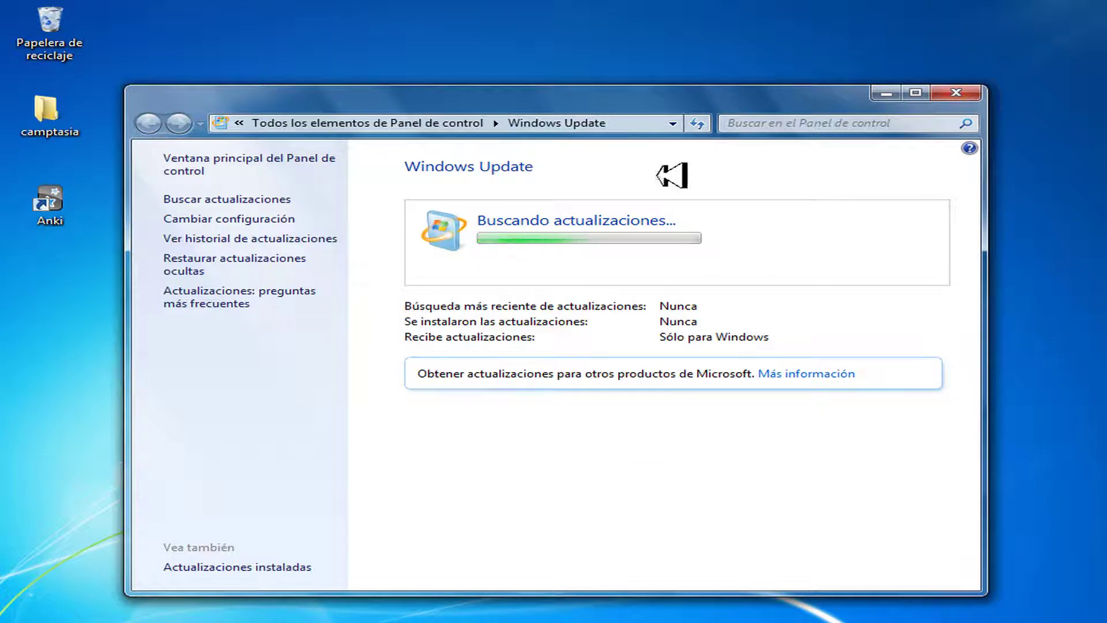
pyautogui.moveTo(583, 118); pyautogui.dragTo(654, 105)
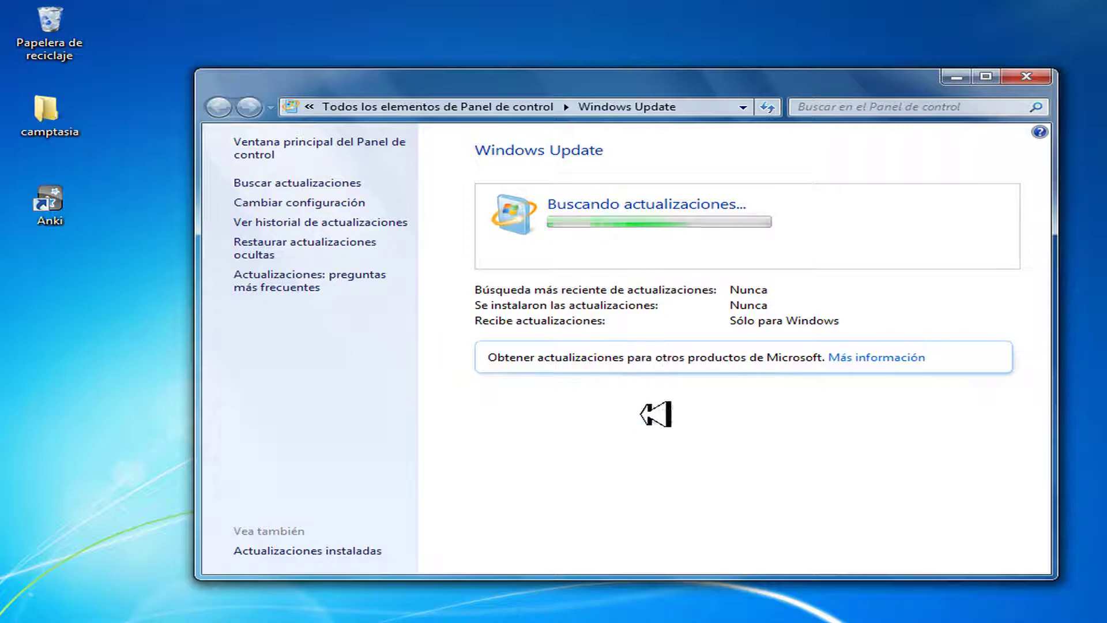
pyautogui.moveTo(781, 96); pyautogui.dragTo(695, 102)
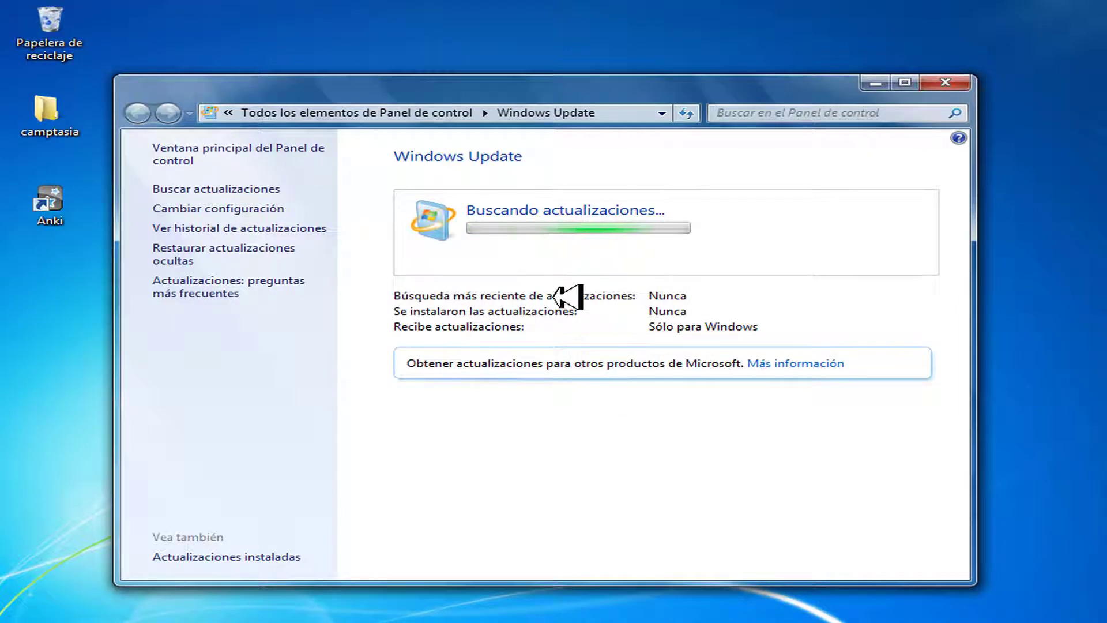
# Try launching Anki from the desktop shortcut during the update search, and dismiss the dialog
pyautogui.doubleClick(50, 207)
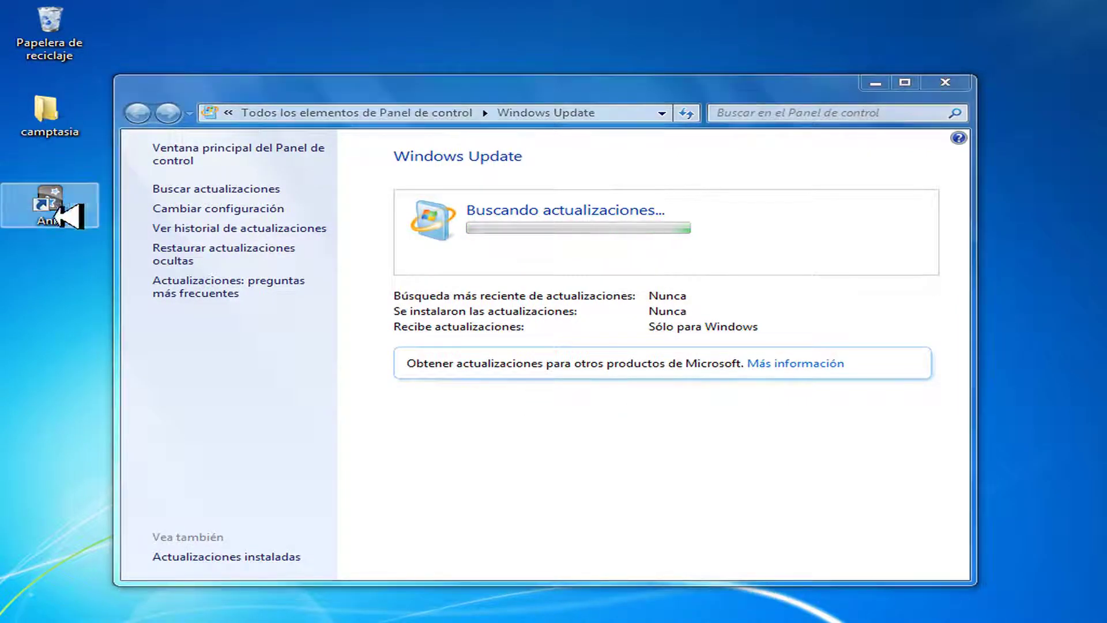
pyautogui.moveTo(610, 292); pyautogui.dragTo(647, 349)
pyautogui.press('Return')
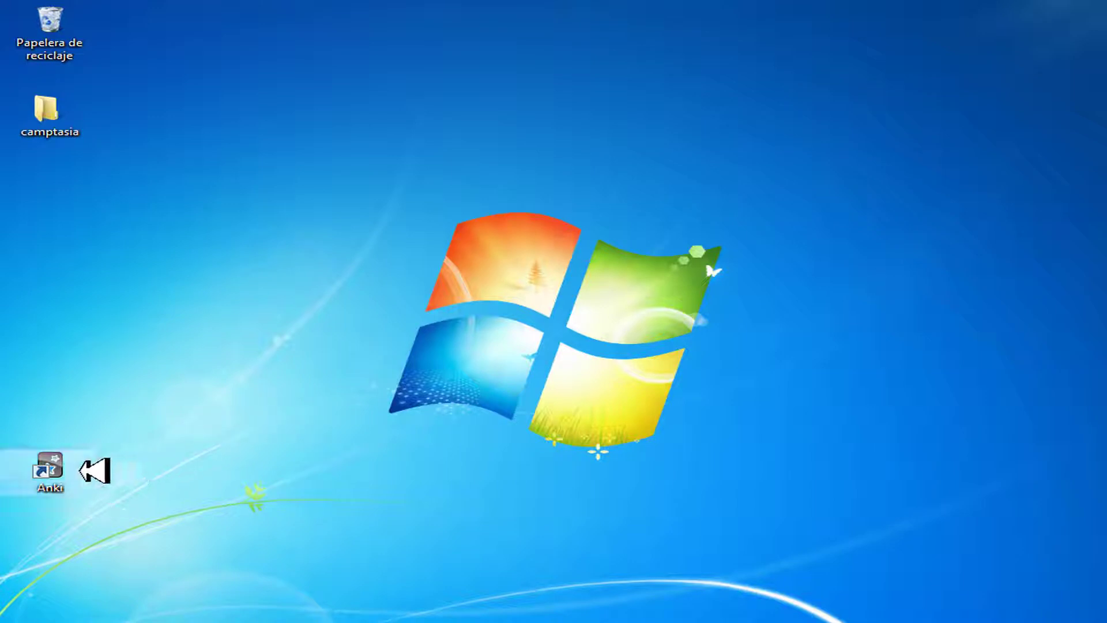
# Launch Anki from its desktop shortcut to reach the interface language selection
pyautogui.click(75, 475)
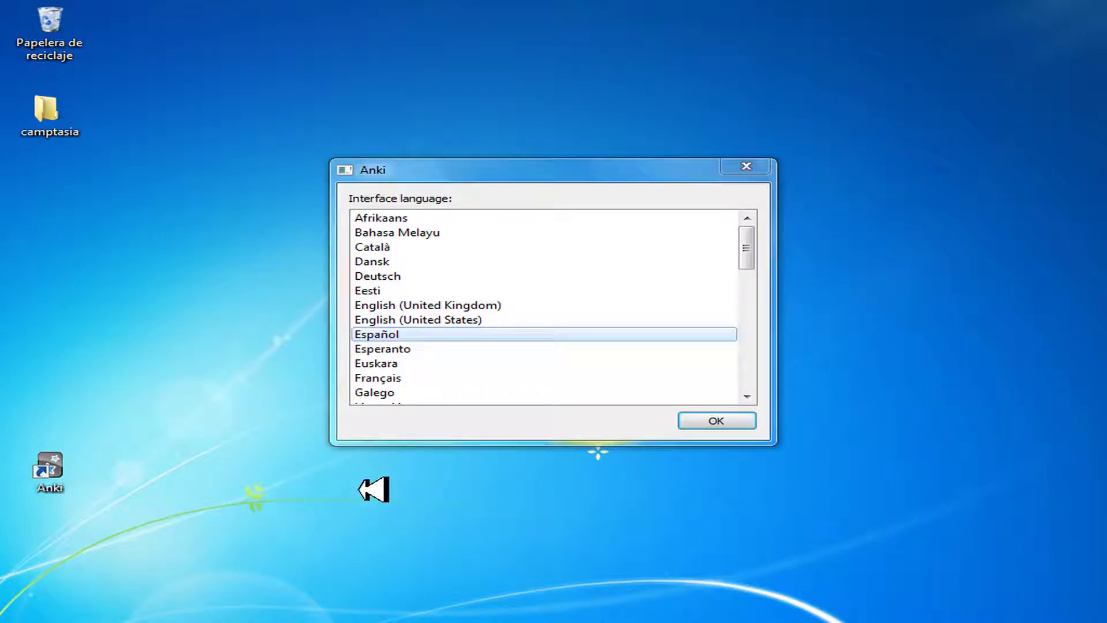
# Reposition the language selection dialog, accept Español as Anki's interface language and confirm the choice
pyautogui.moveTo(546, 189); pyautogui.dragTo(587, 199)
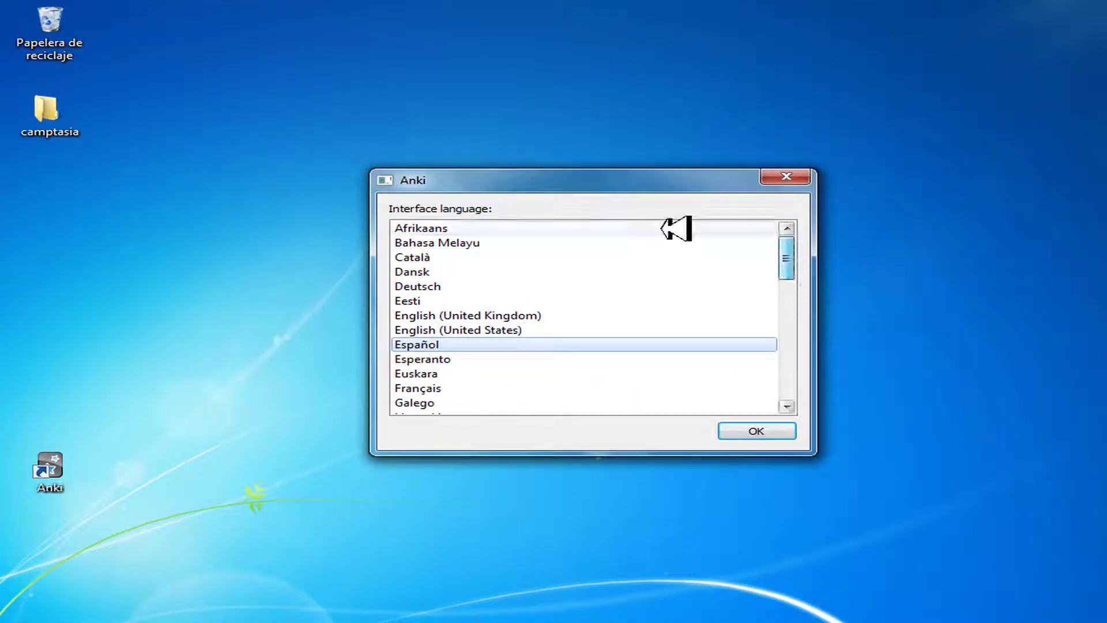
pyautogui.moveTo(538, 185); pyautogui.dragTo(443, 199)
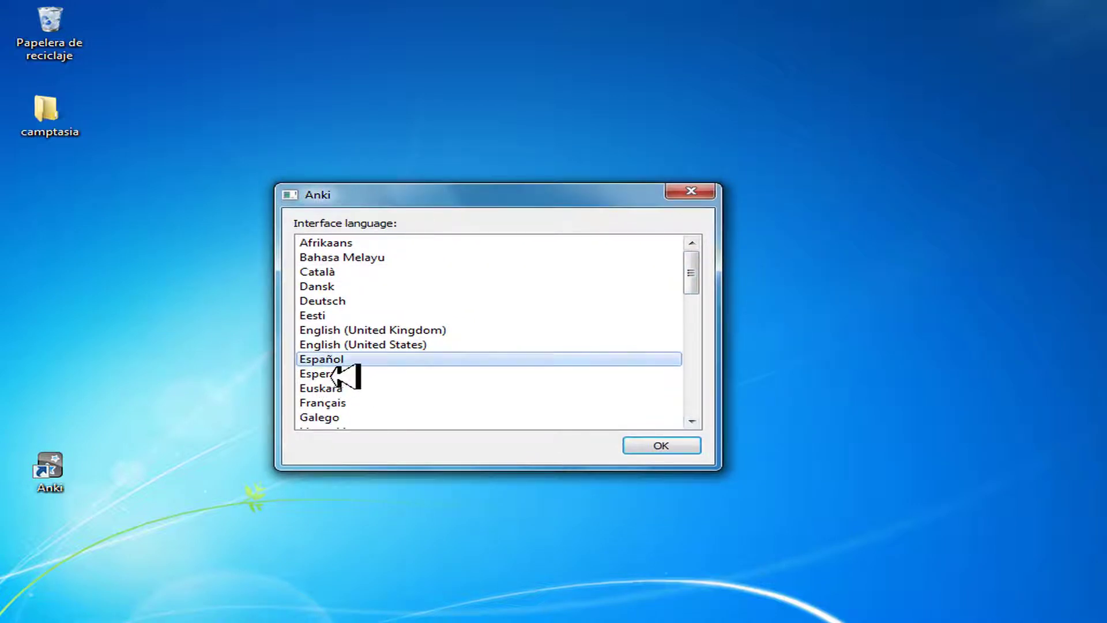
pyautogui.click(669, 452)
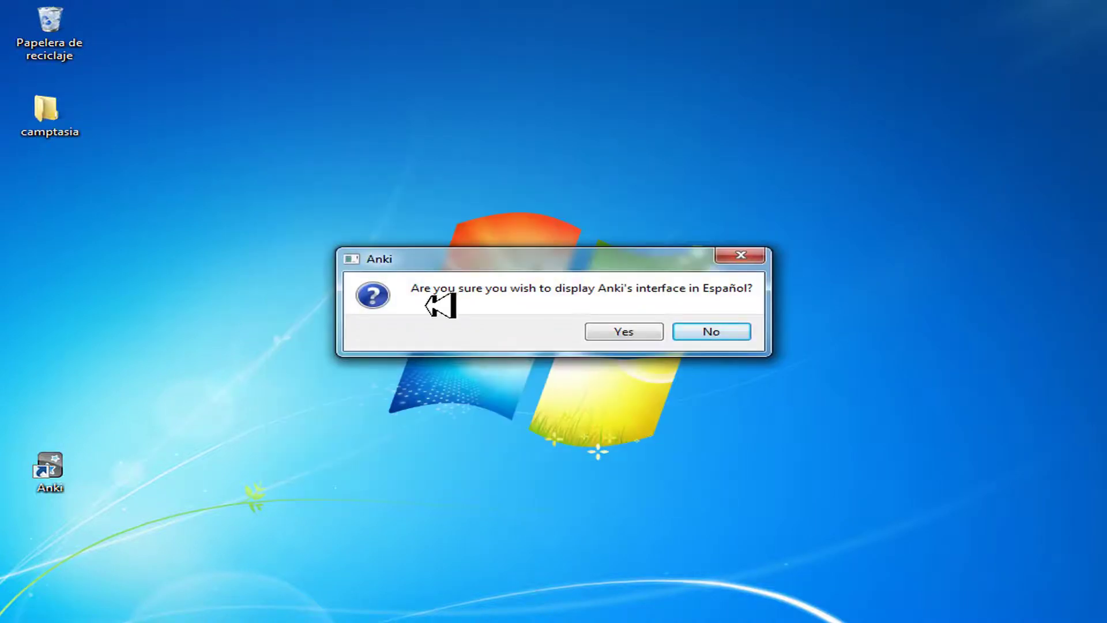
pyautogui.press('Return')
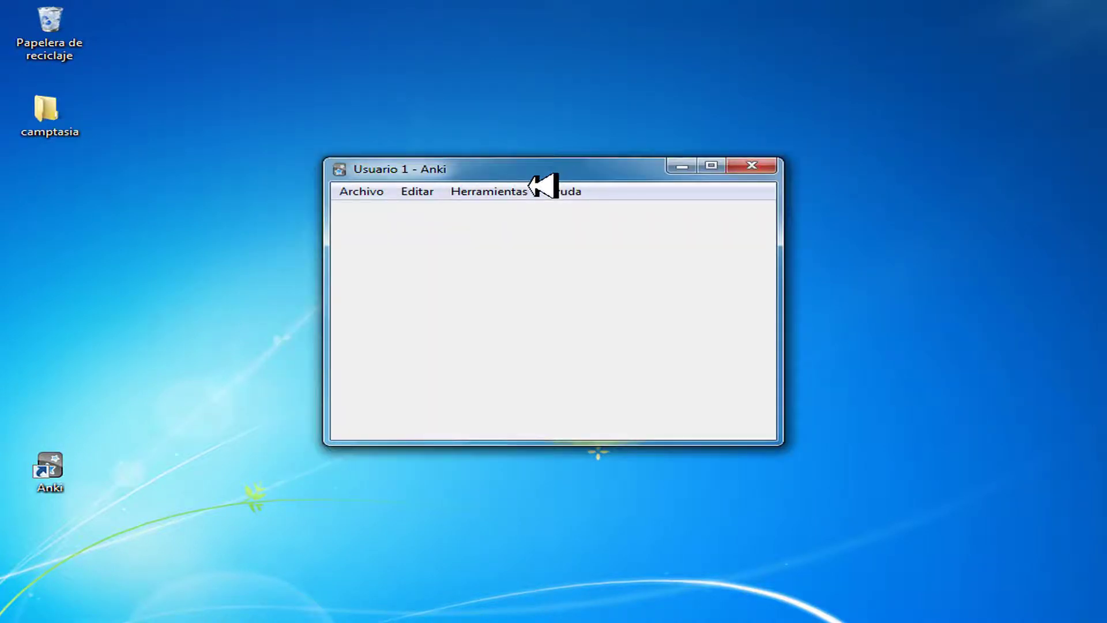
# Keep the current Windows color scheme without showing the performance message again, and reposition the Anki main window on the desktop
pyautogui.moveTo(536, 183); pyautogui.dragTo(643, 204)
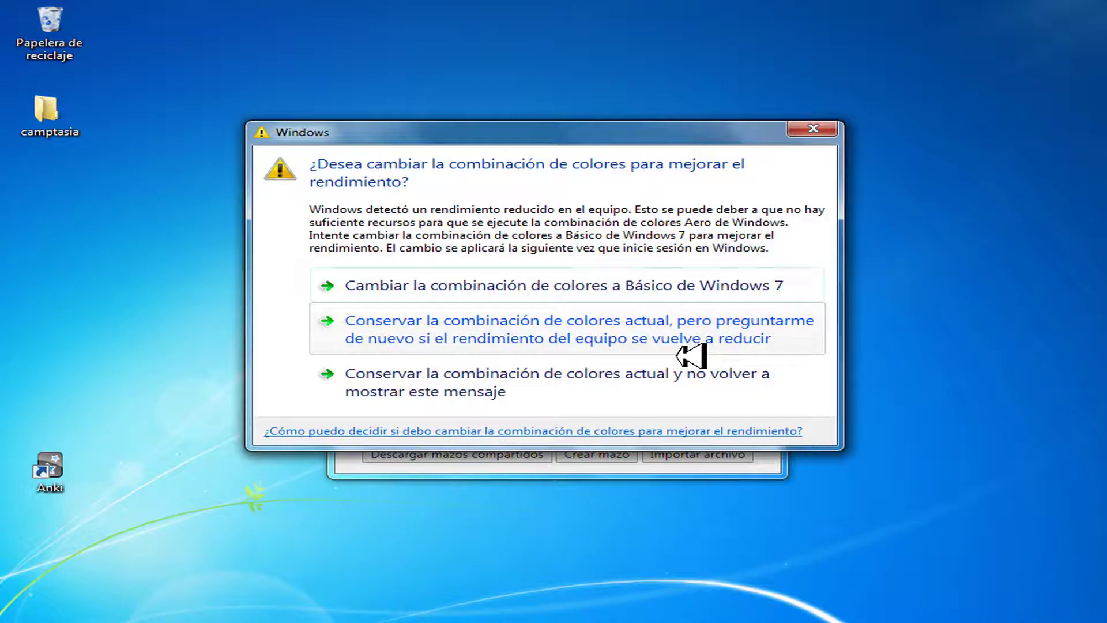
pyautogui.click(704, 387)
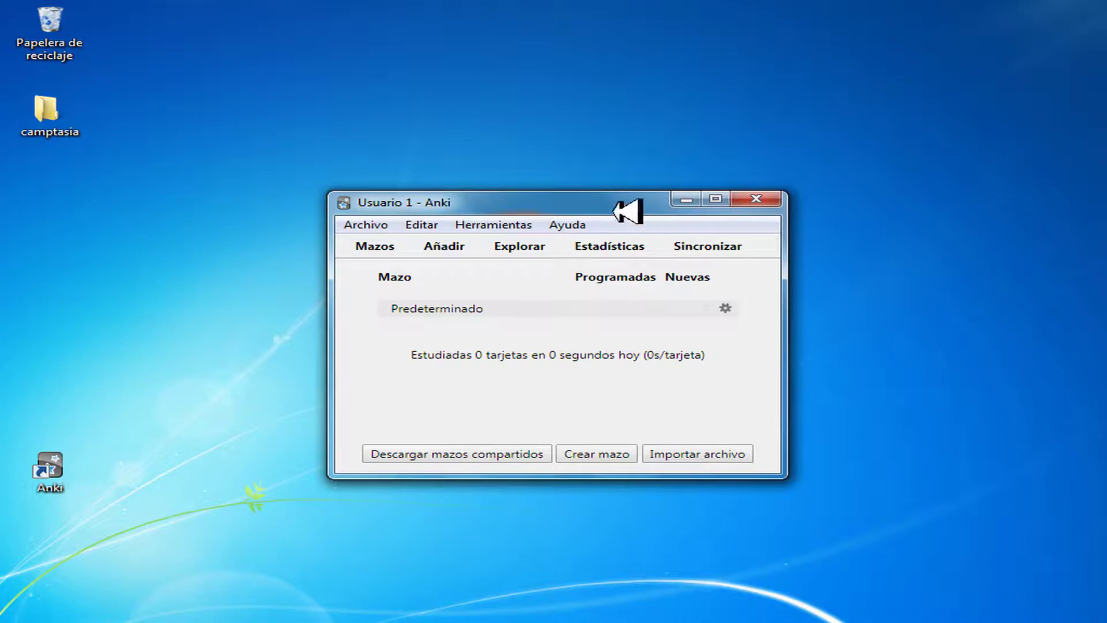
pyautogui.moveTo(614, 212); pyautogui.dragTo(581, 196)
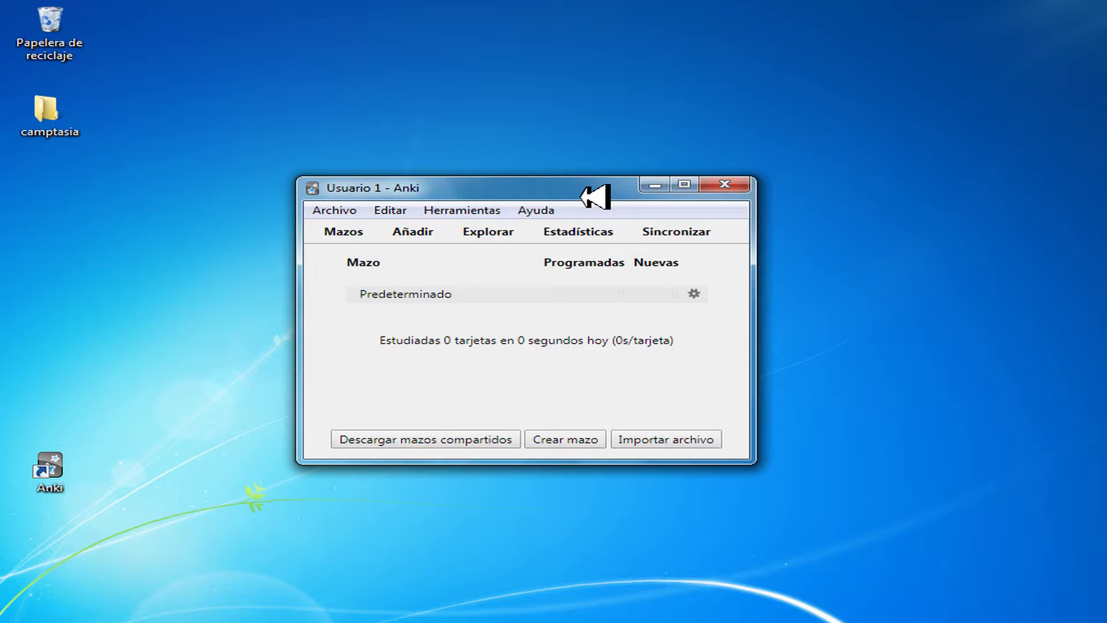
pyautogui.moveTo(595, 197); pyautogui.dragTo(647, 134)
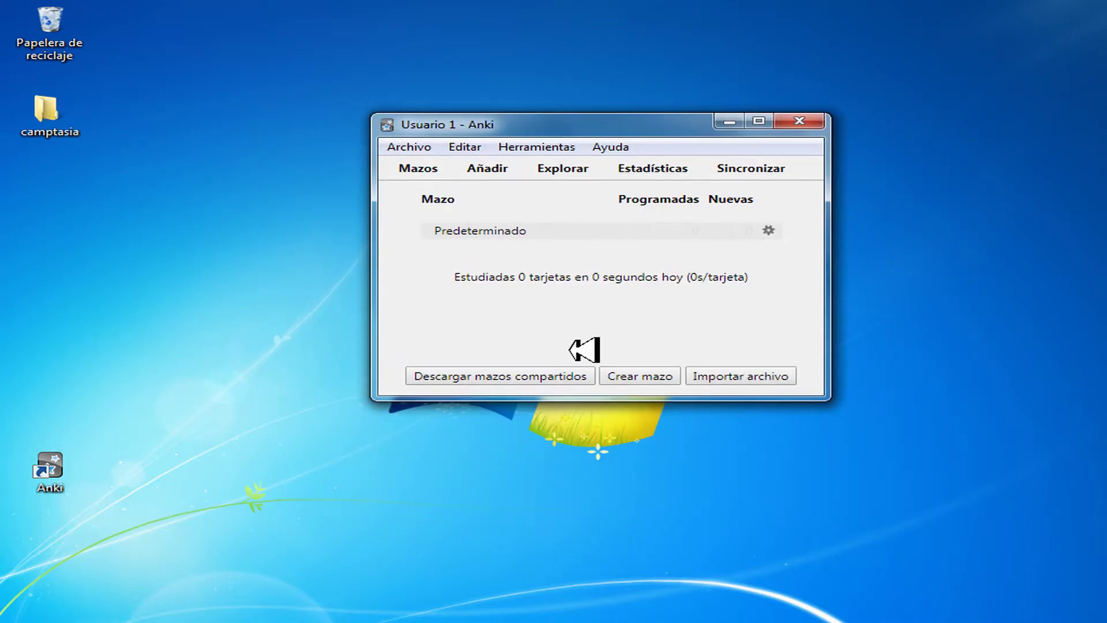